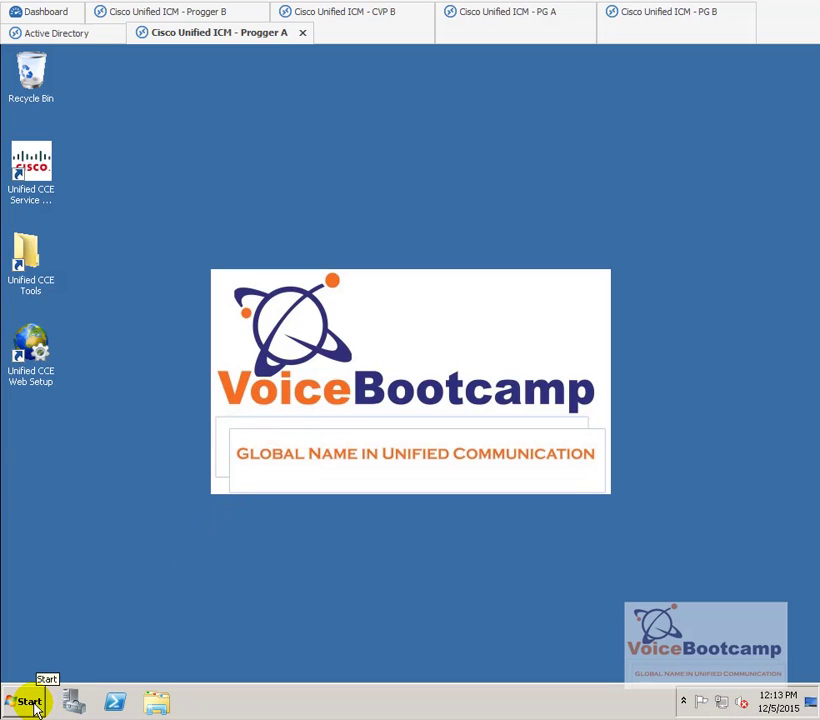
Review the Public and Private adapters' order and bindings in Network Connections without changing anything.
right_click(723, 704)
click(728, 695)
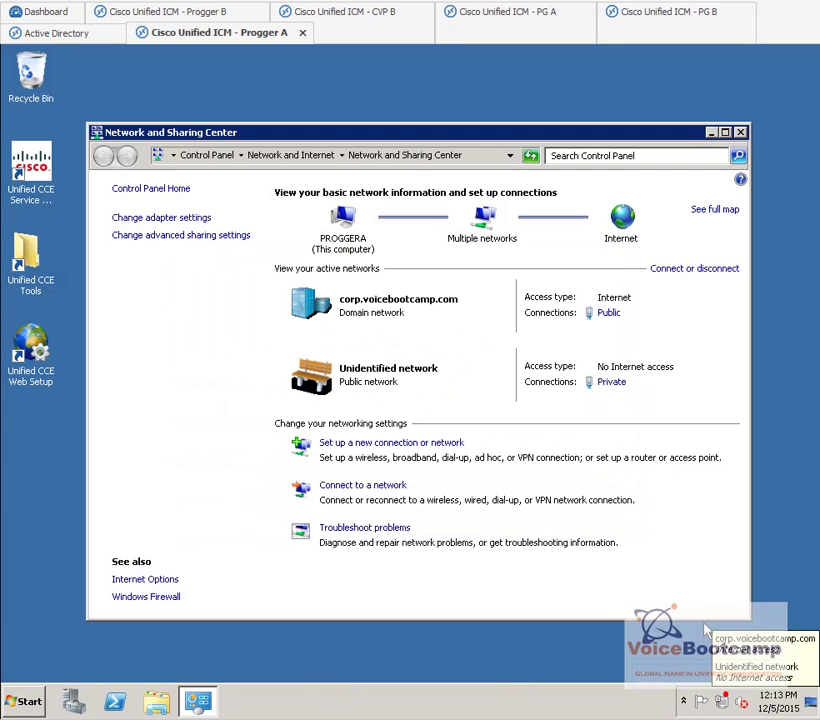
click(157, 219)
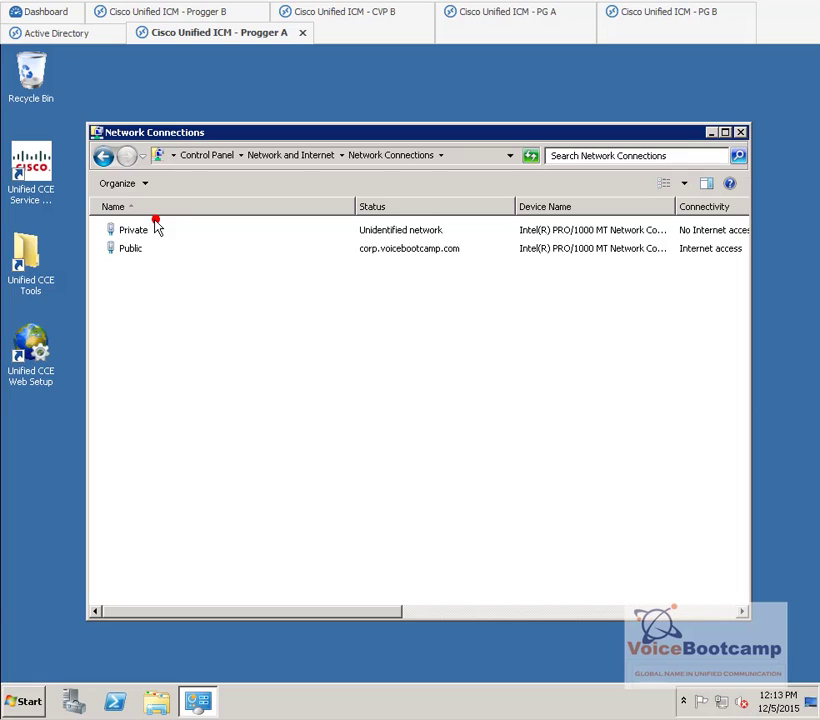
click(155, 248)
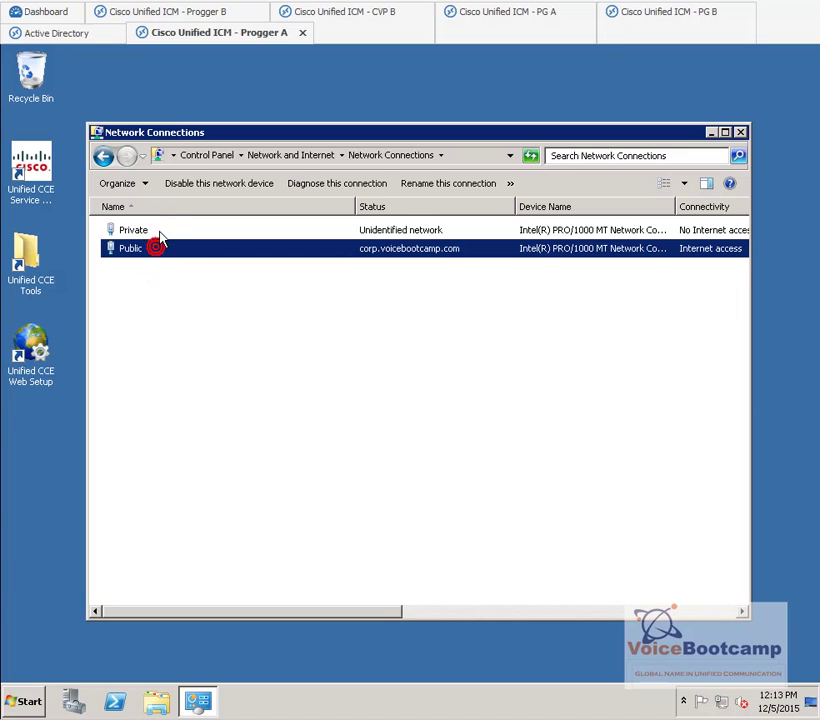
click(155, 230)
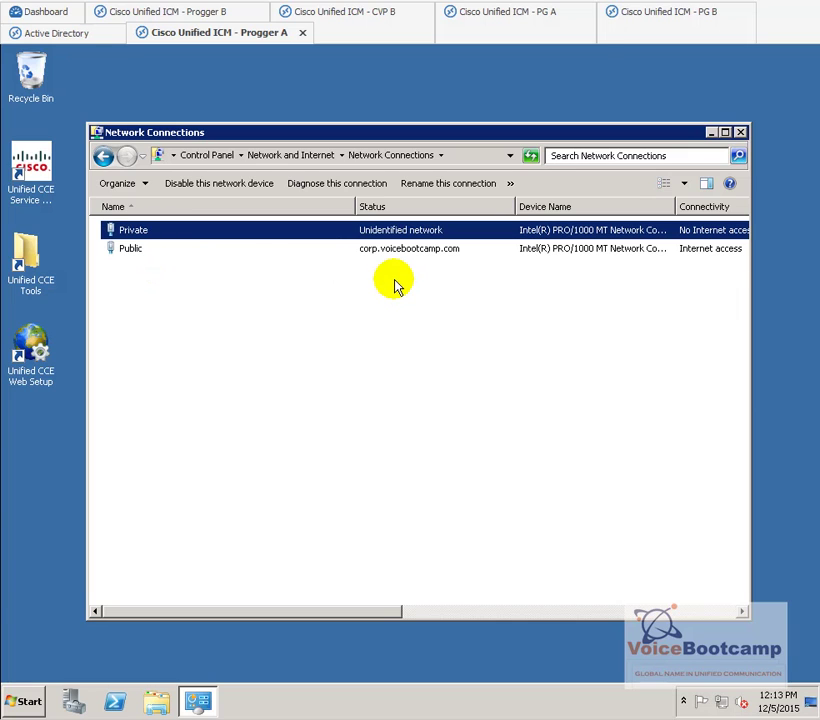
key(alt)
click(236, 179)
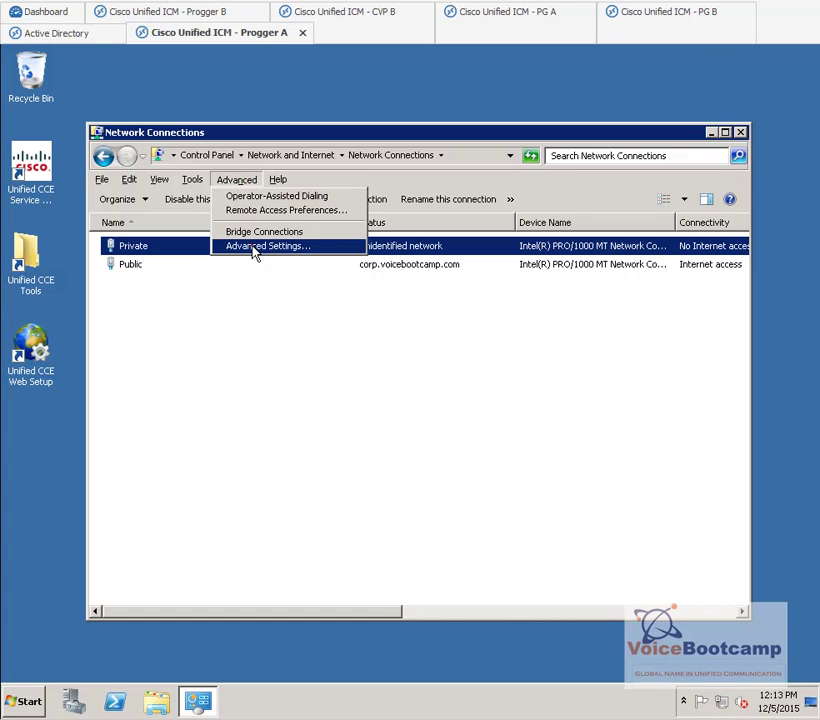
click(254, 246)
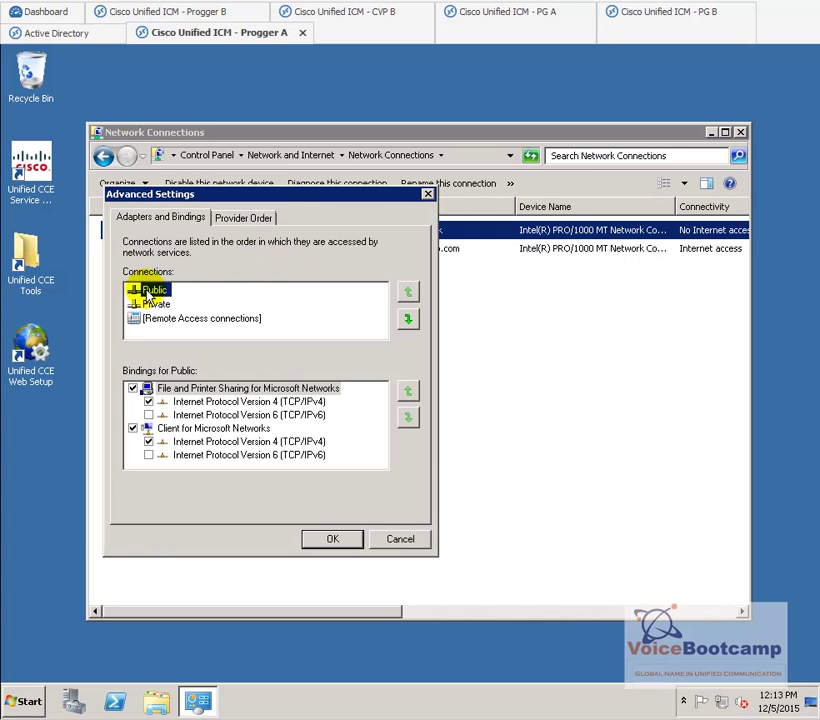
click(400, 540)
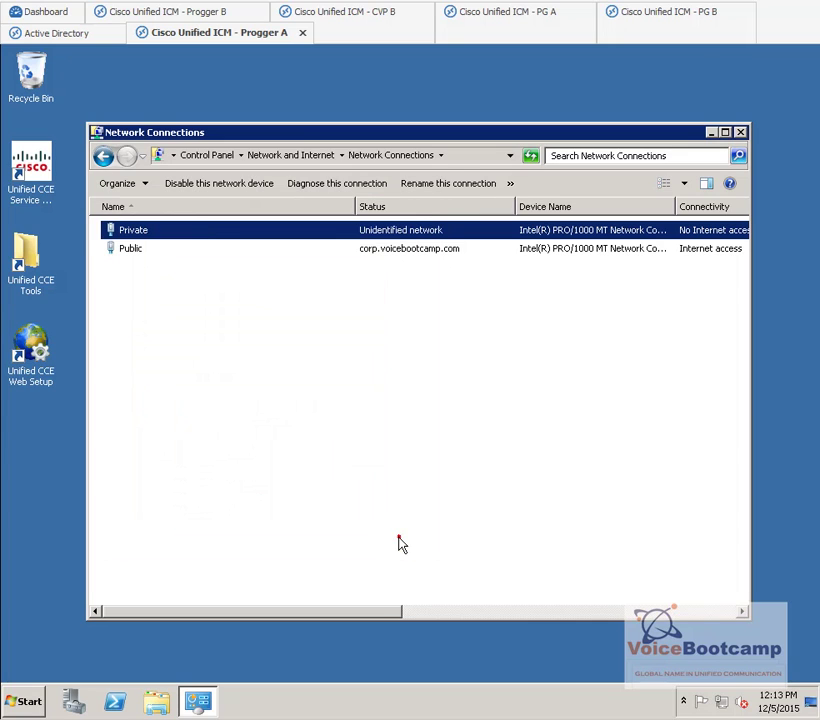
click(741, 133)
In an administrator Command Prompt, ping proggerb by host name and confirm it answers at 142.100.64.61.
click(28, 701)
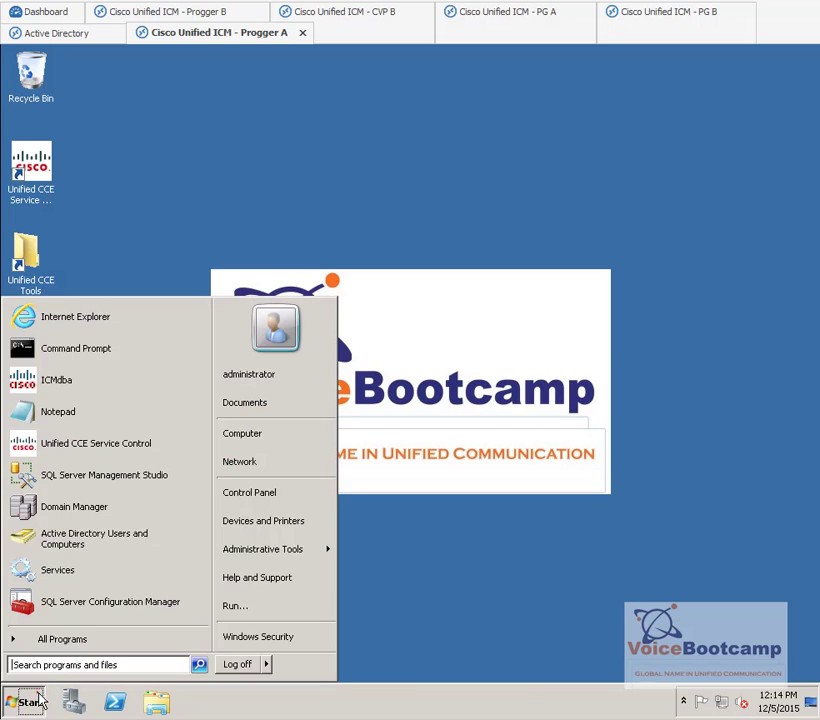
click(98, 355)
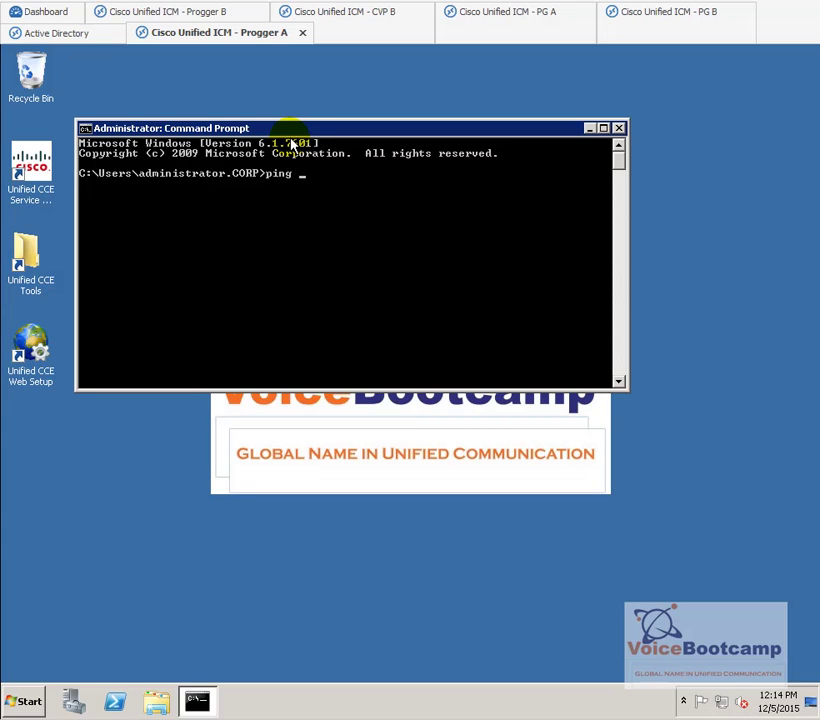
key(Return)
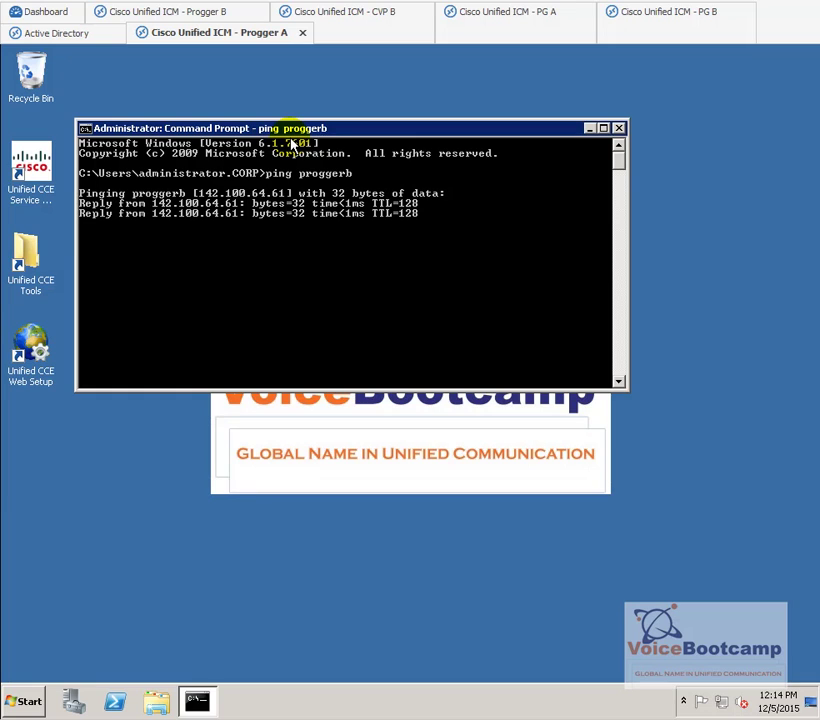
key(Return)
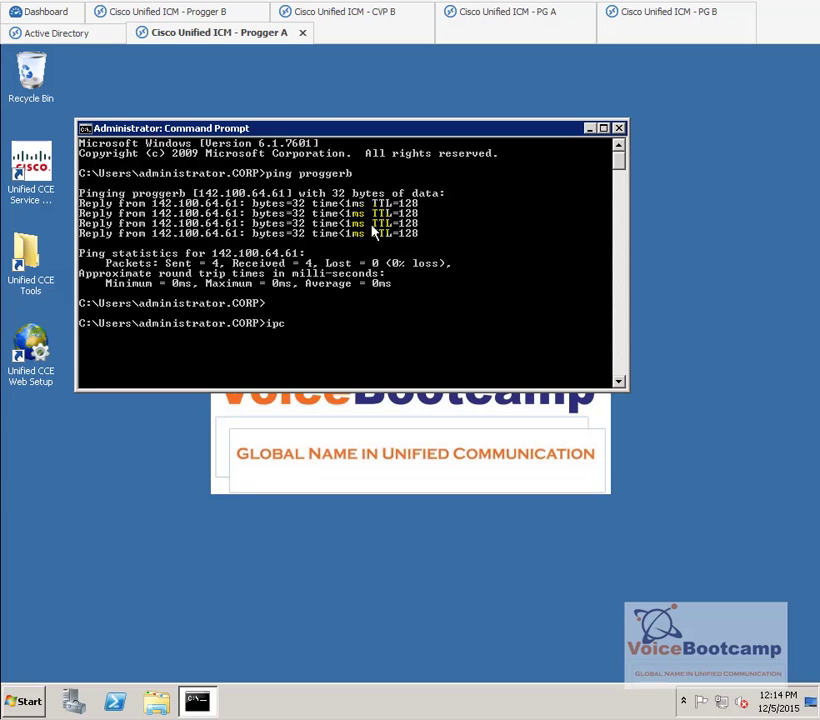
Check the adapter addresses with ipconfig, then ping private address 192.168.100.61 and stop it.
key(Return)
scroll(437, 230, up, 5)
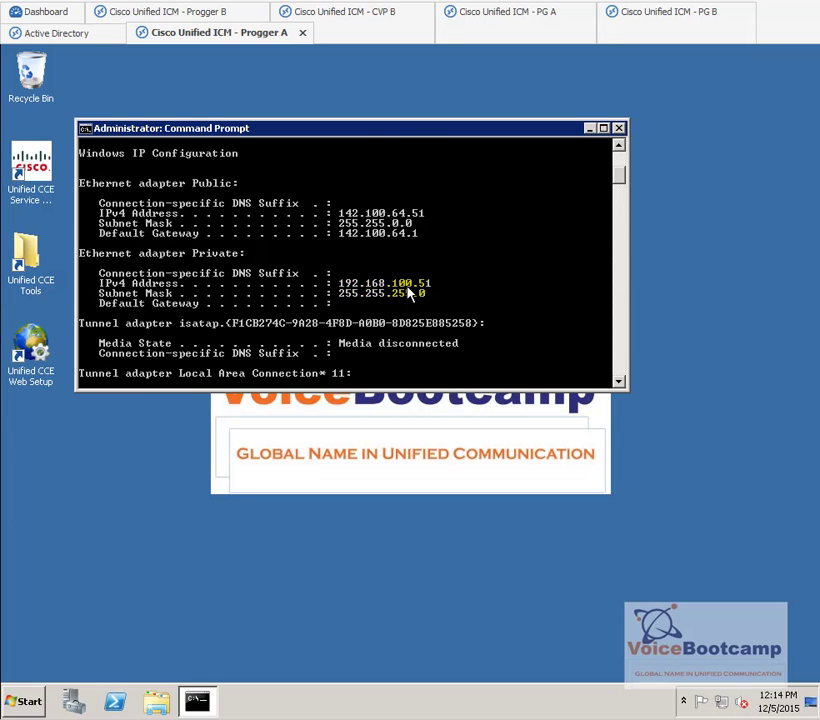
text(ping 192.168.100.61)
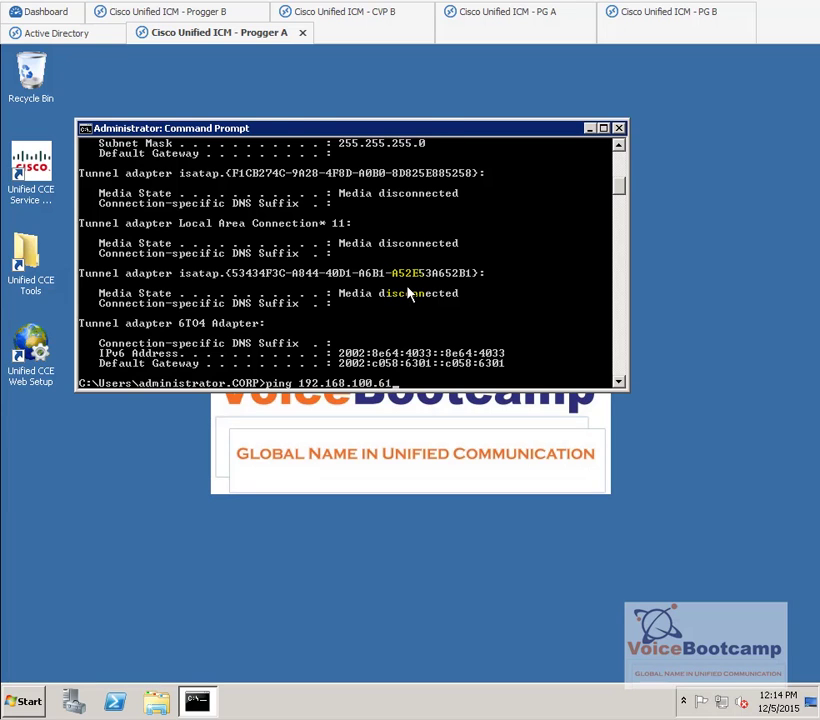
key(Return)
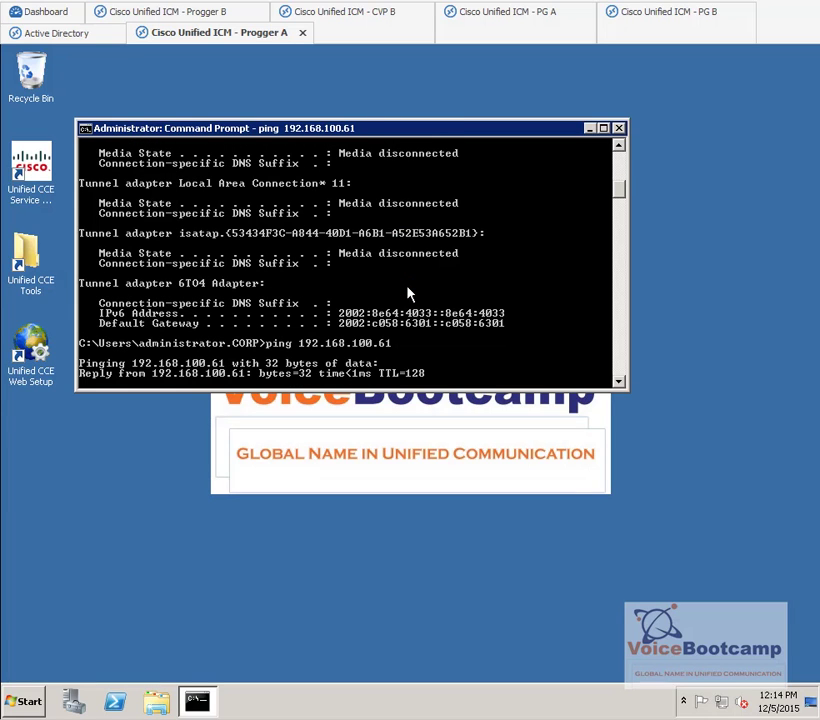
key(ctrl+c)
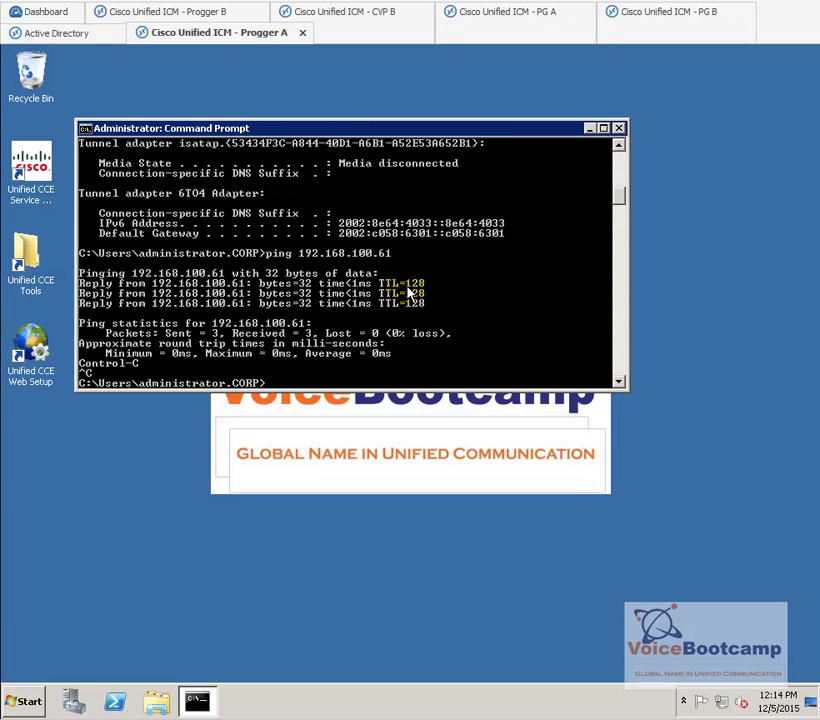
Launch Unified CCE Web Setup, continue past the certificate error and log in.
click(620, 128)
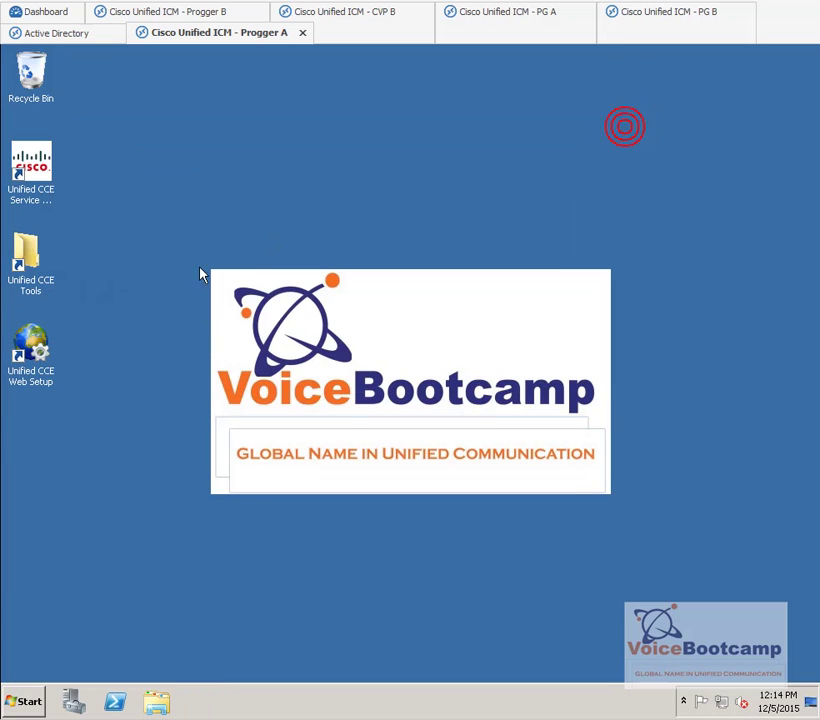
double_click(26, 356)
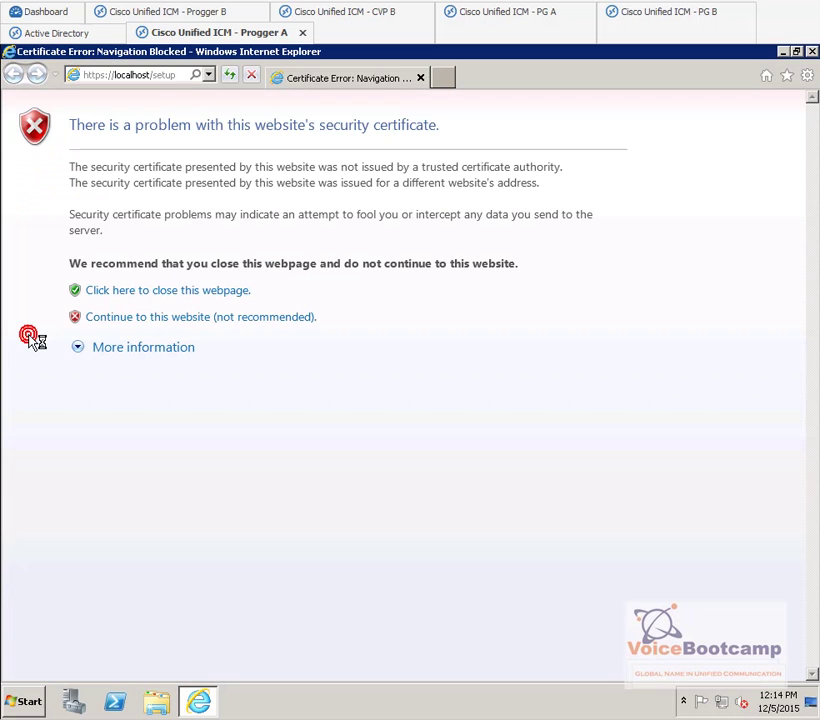
click(218, 317)
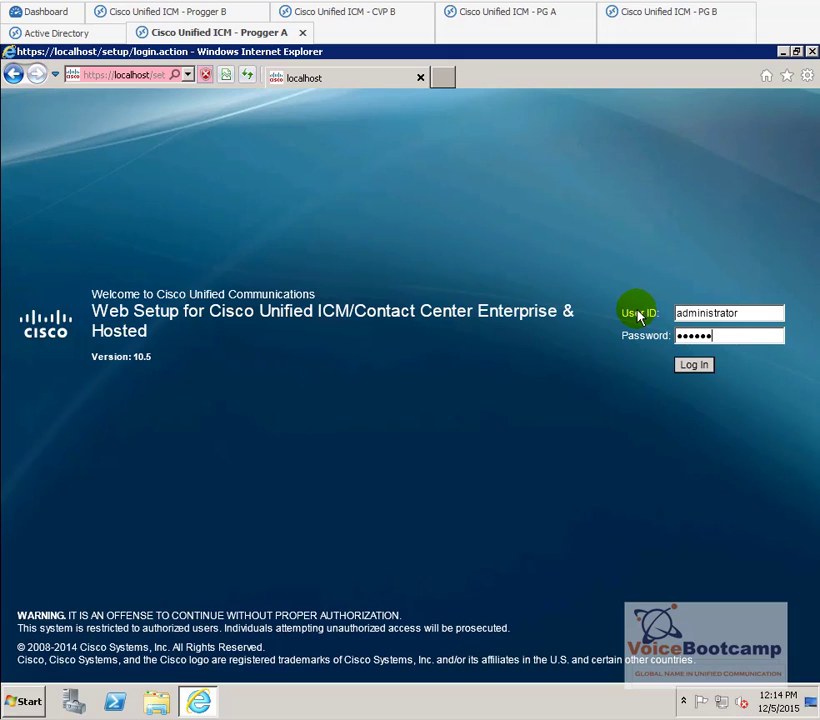
key(Tab)
key(Return)
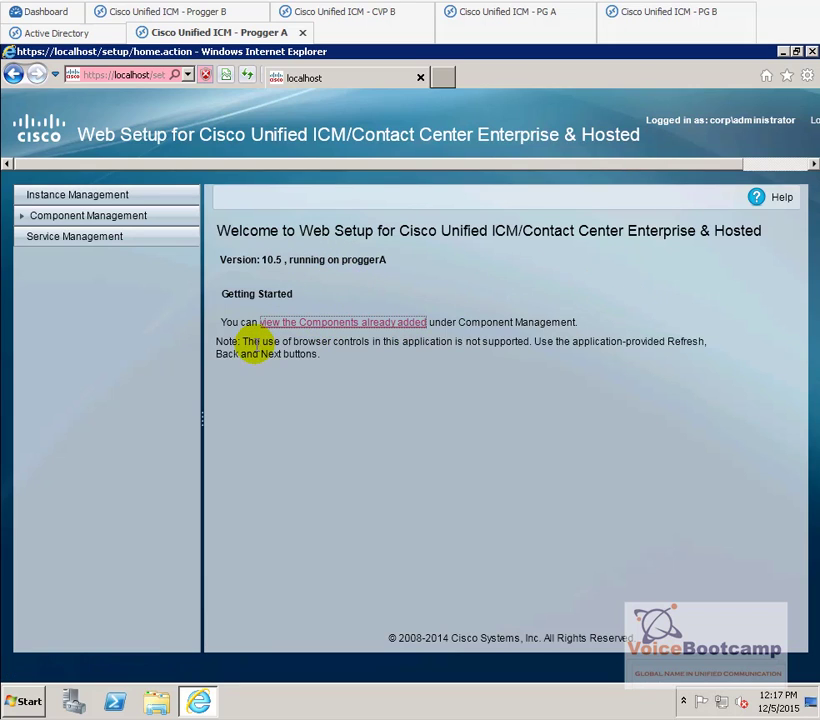
Check Component Management > Routers for instance vcb (eastcoast), confirm it is empty, then minimize the browser.
click(42, 198)
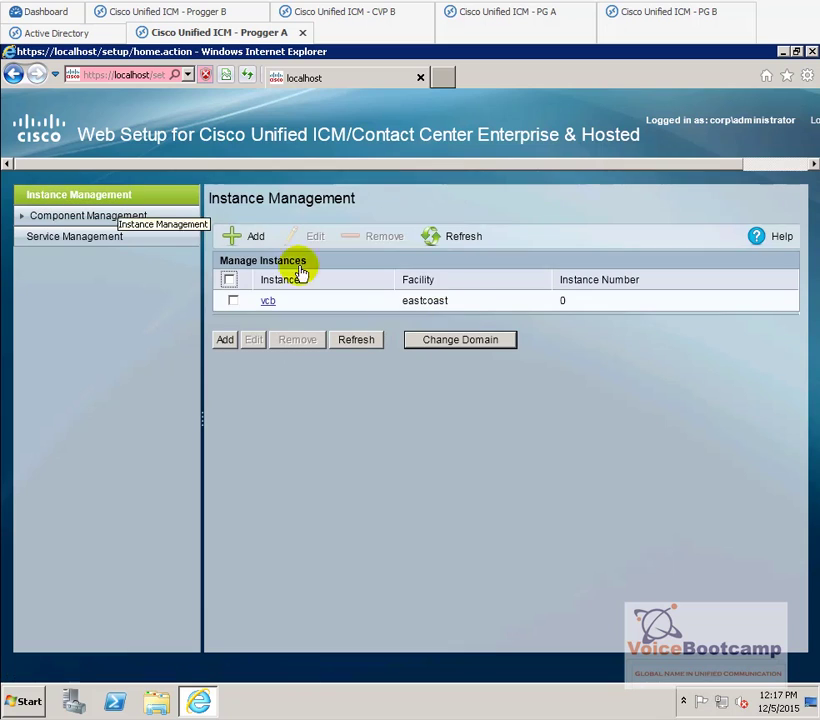
click(70, 218)
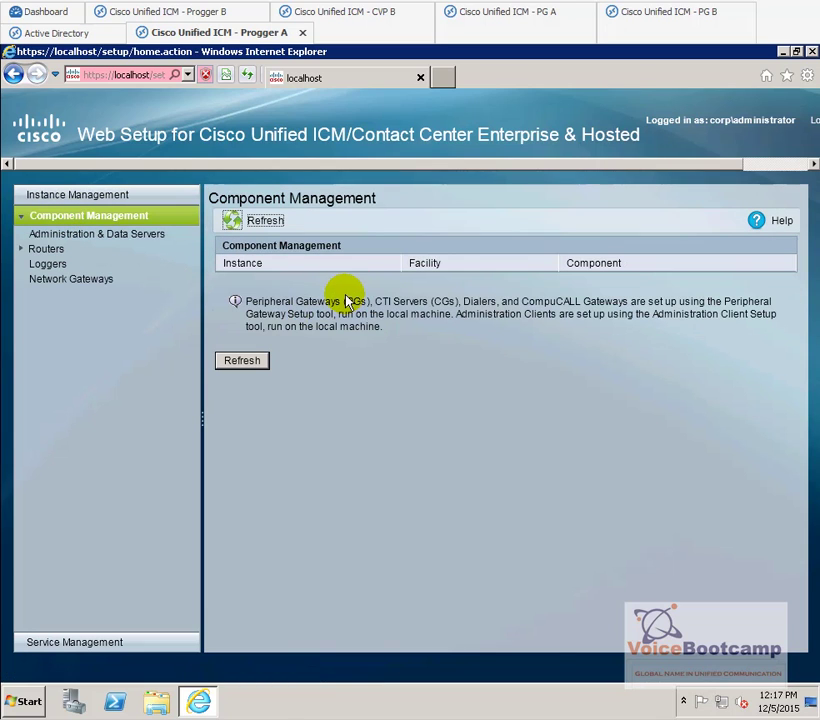
click(38, 252)
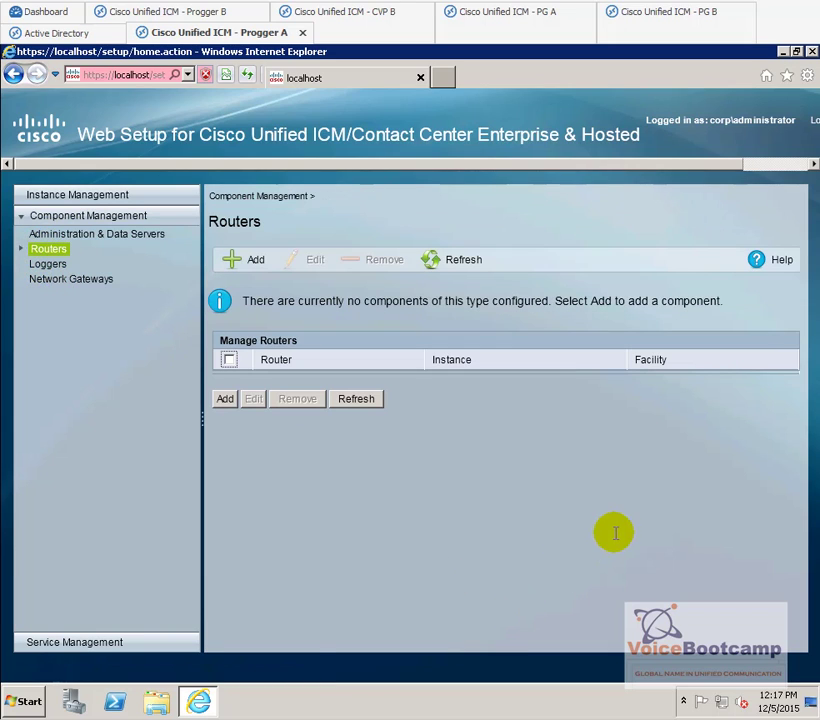
click(783, 51)
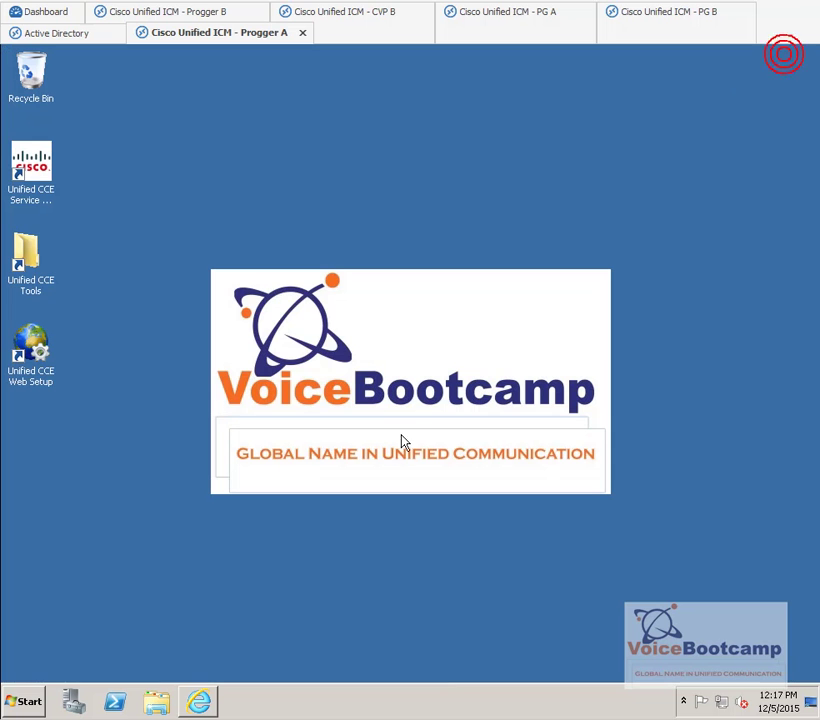
Launch ICMdba from the Unified CCE Tools desktop folder to see PROGGERA's vcb instance.
double_click(31, 287)
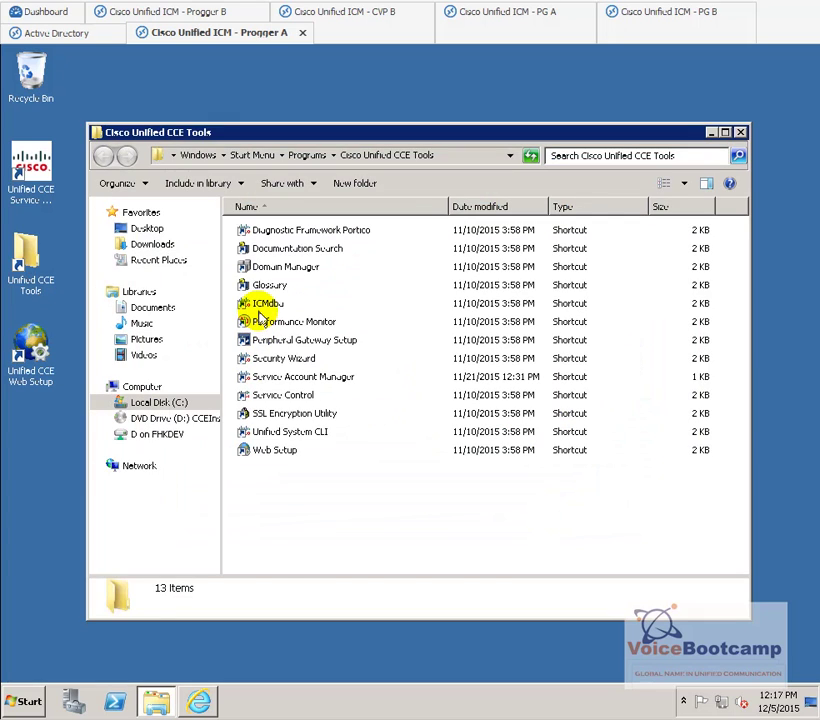
click(265, 304)
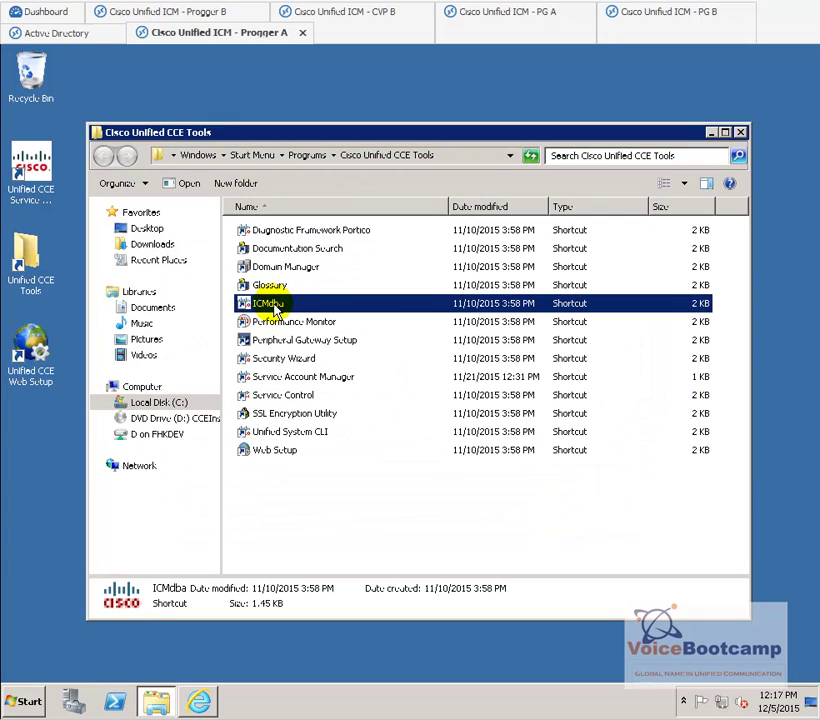
click(620, 189)
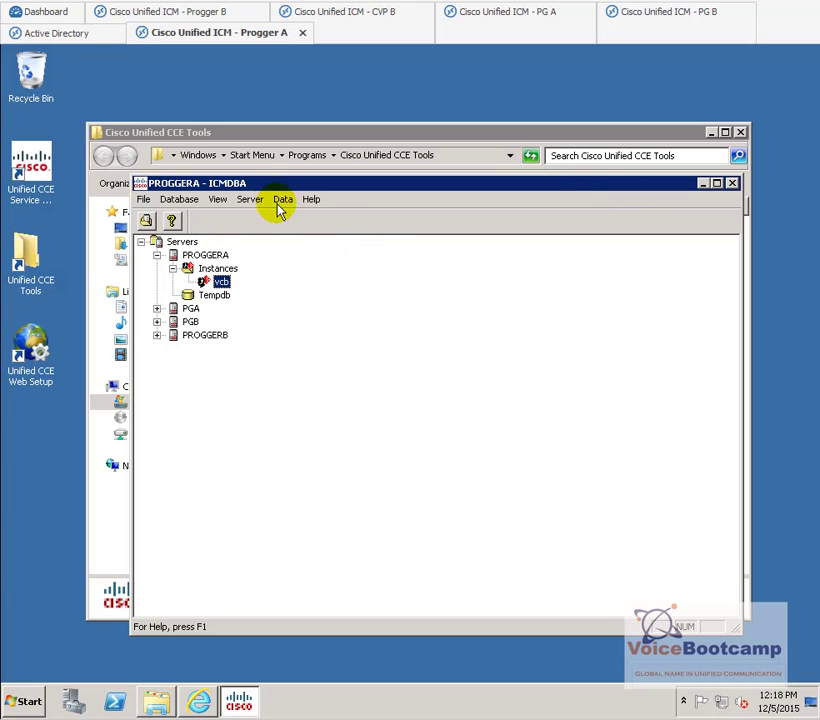
Expand PROGGERA > Instances in the ICMDBA tree and select the vcb instance.
click(202, 257)
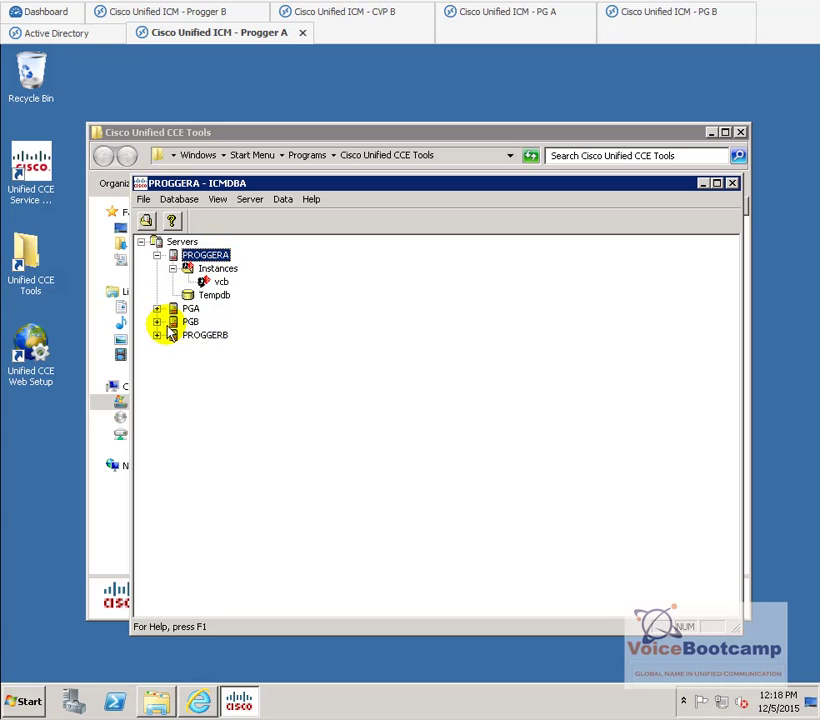
click(219, 270)
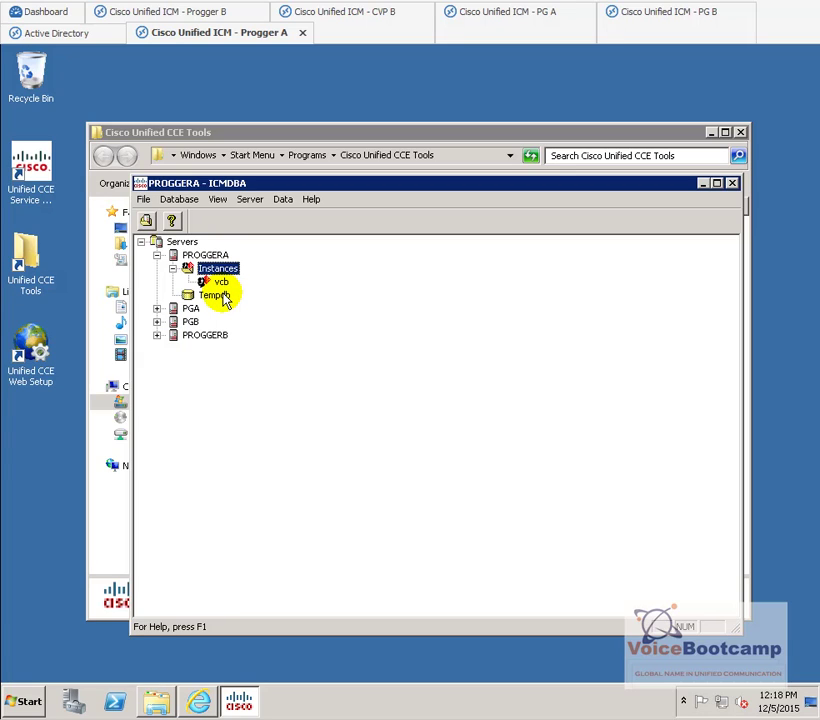
click(221, 284)
Create a database on vcb with component LoggerA and logger type Enterprise.
right_click(222, 285)
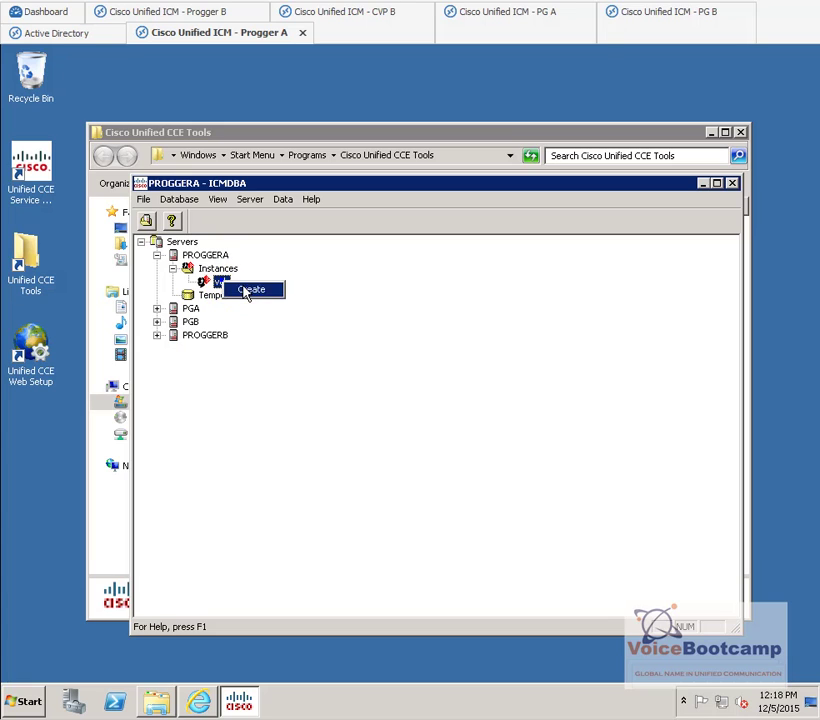
click(247, 290)
click(386, 400)
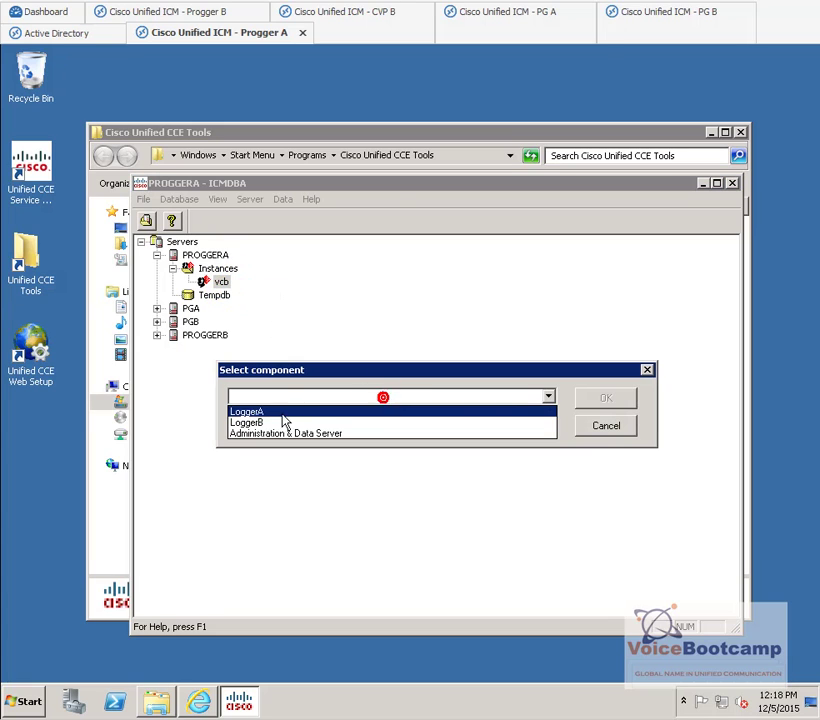
click(256, 411)
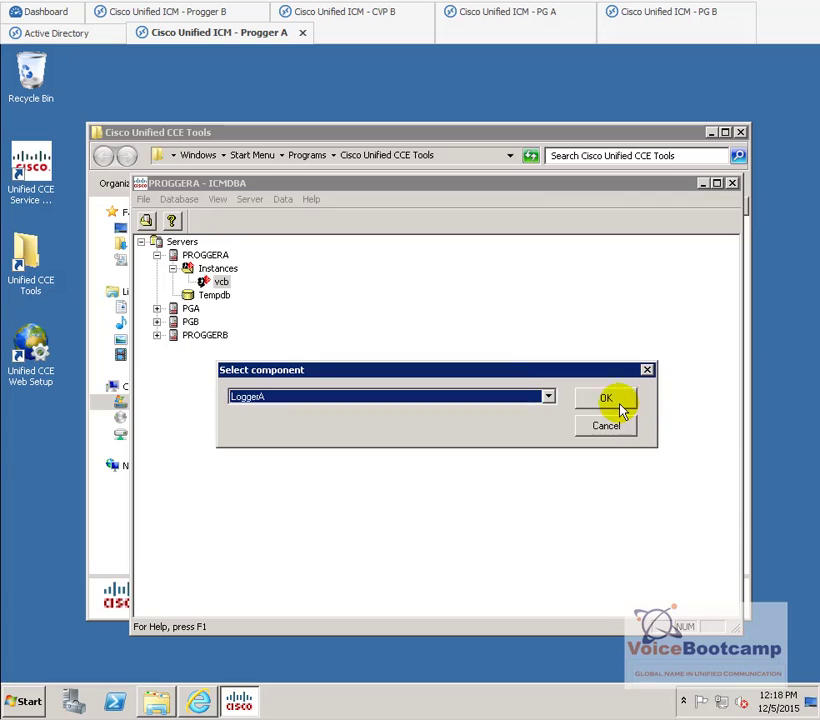
click(610, 402)
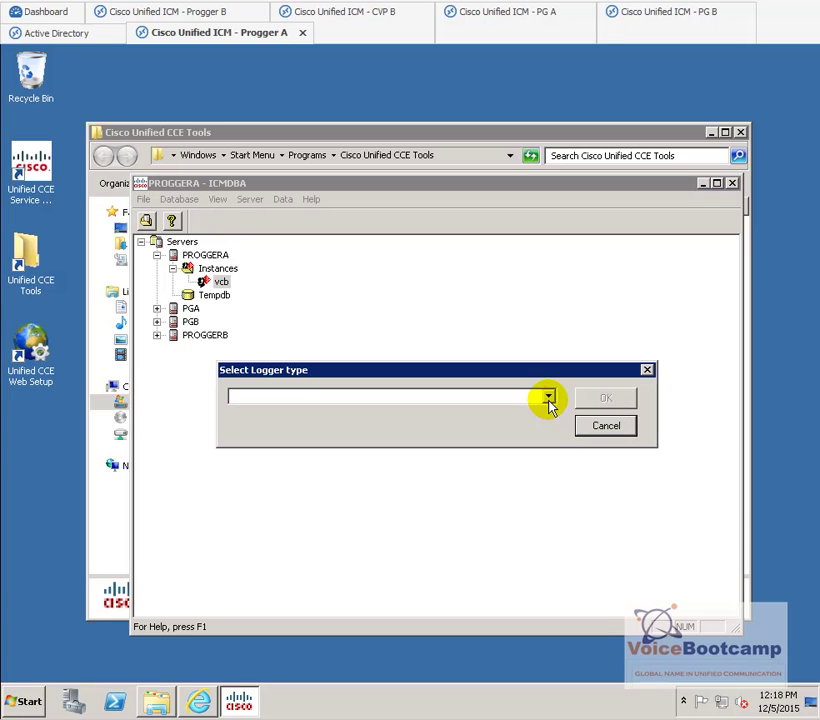
click(548, 398)
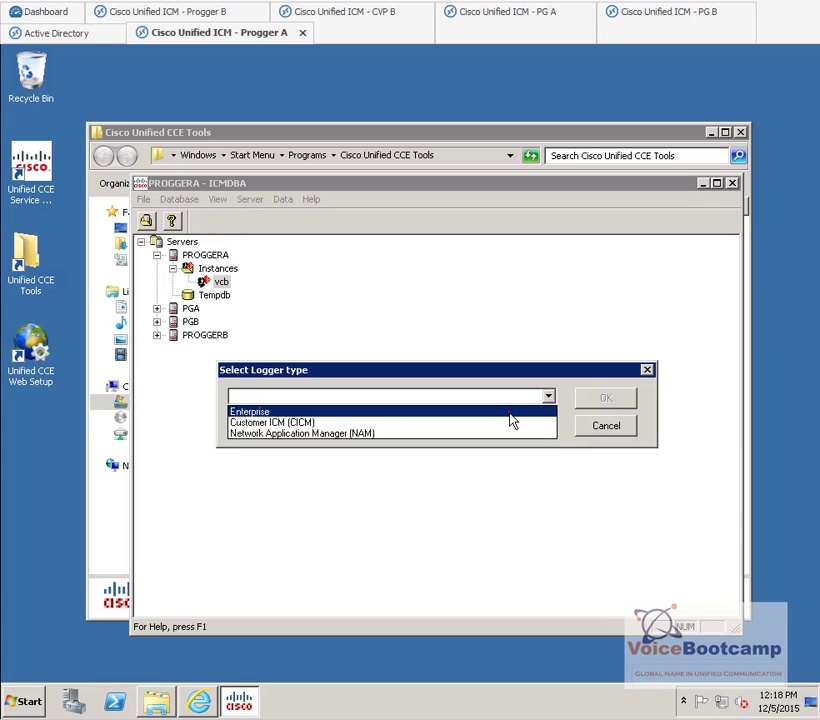
click(508, 412)
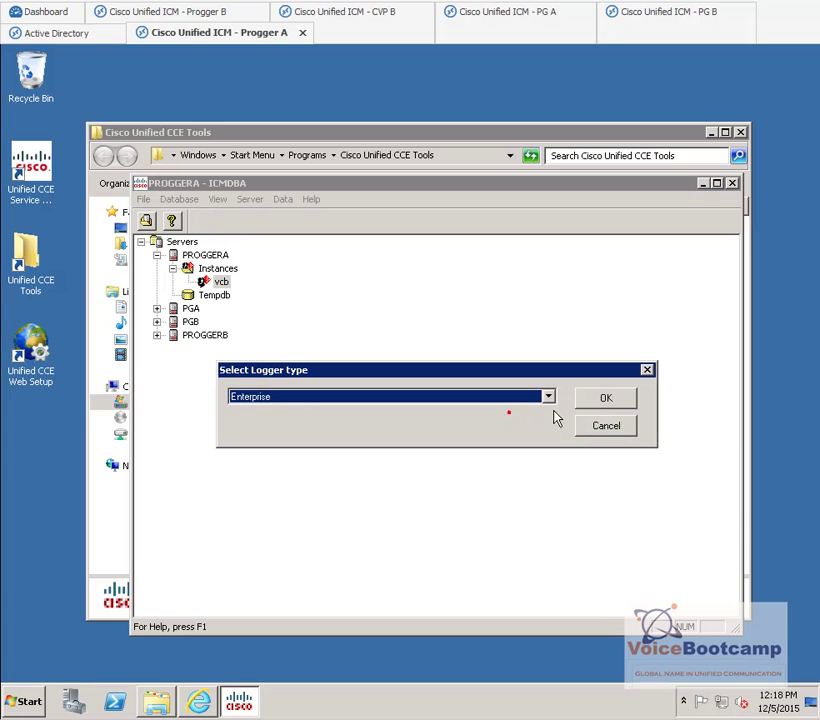
click(624, 410)
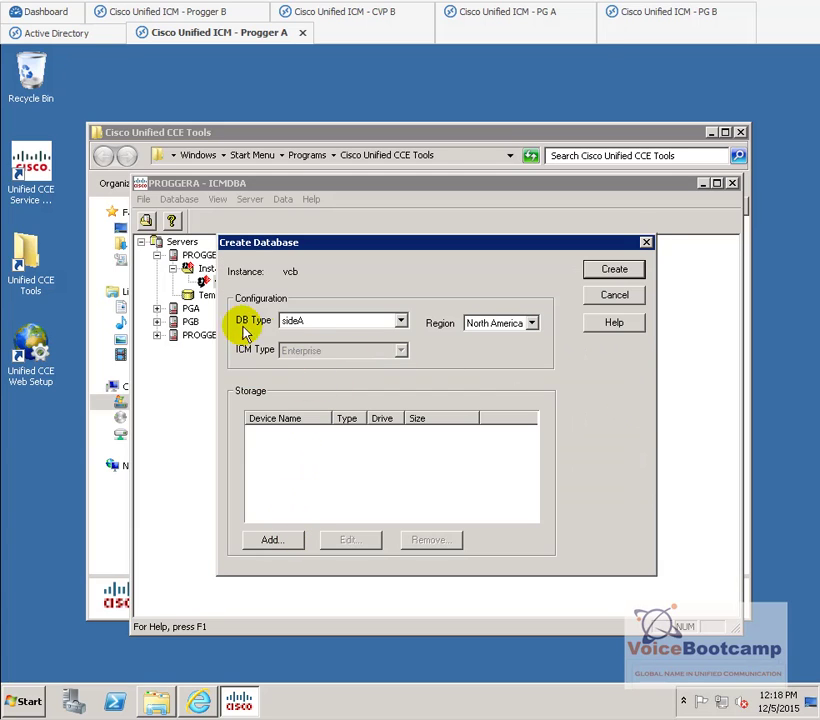
Keep DB Type sideA and add a 1400 MB data device and a 100 MB log device on drive C.
click(335, 322)
click(332, 332)
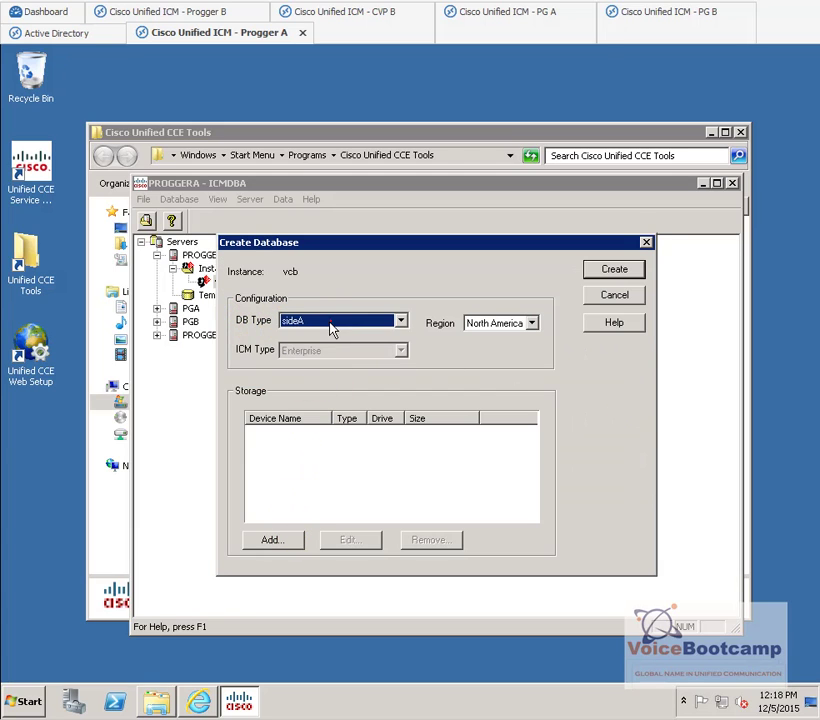
click(282, 540)
click(342, 424)
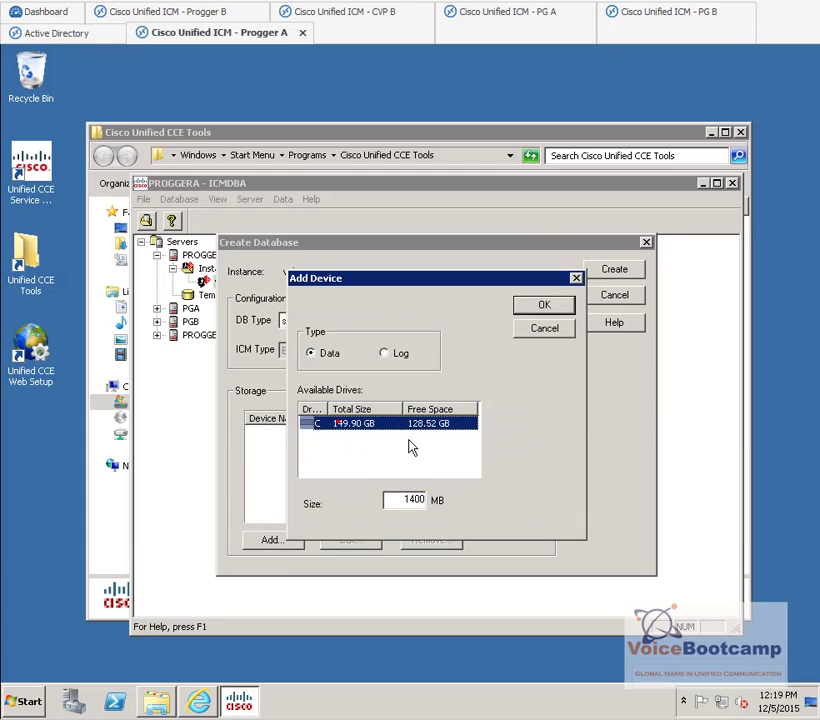
double_click(398, 497)
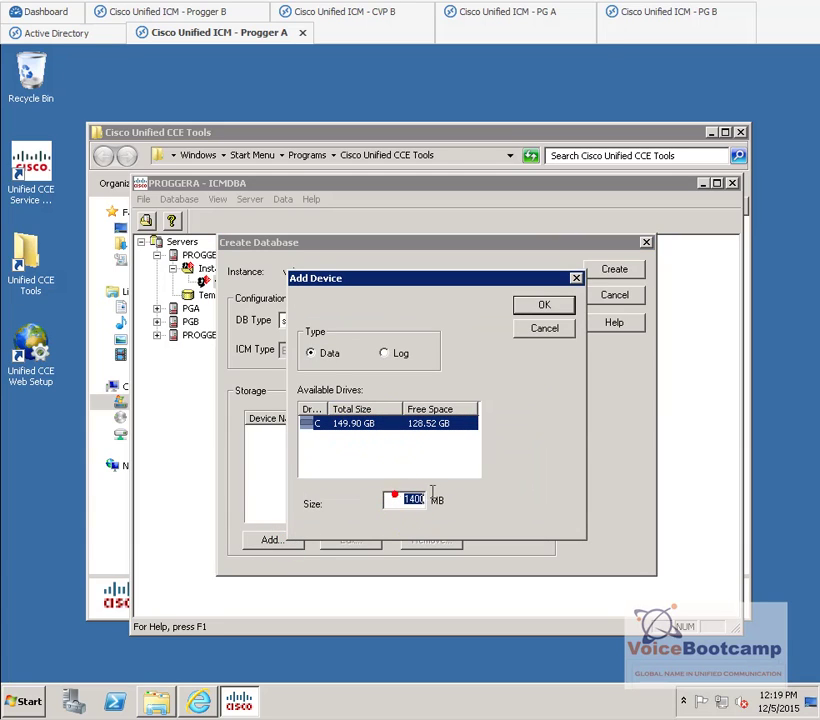
click(552, 307)
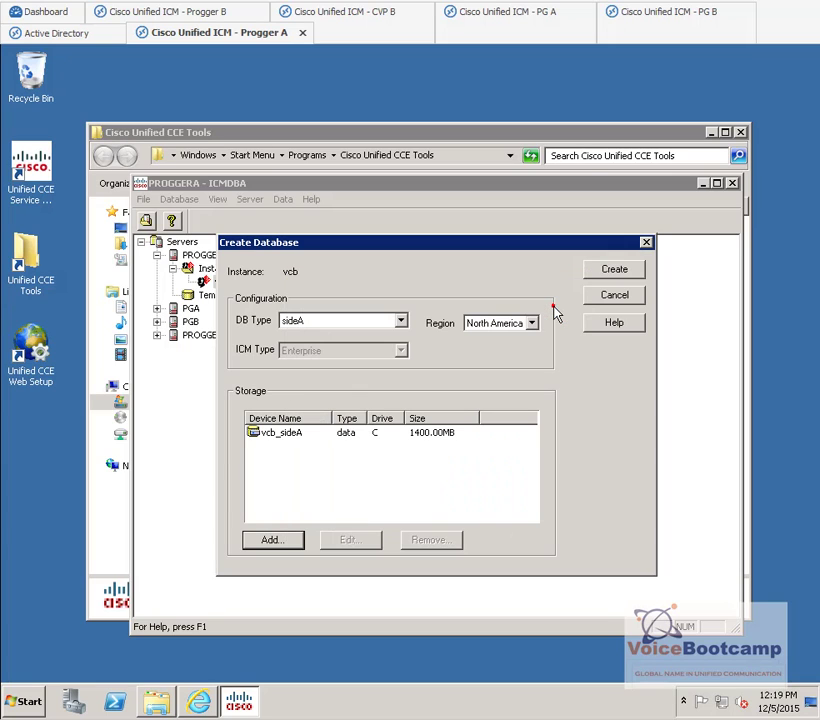
click(286, 540)
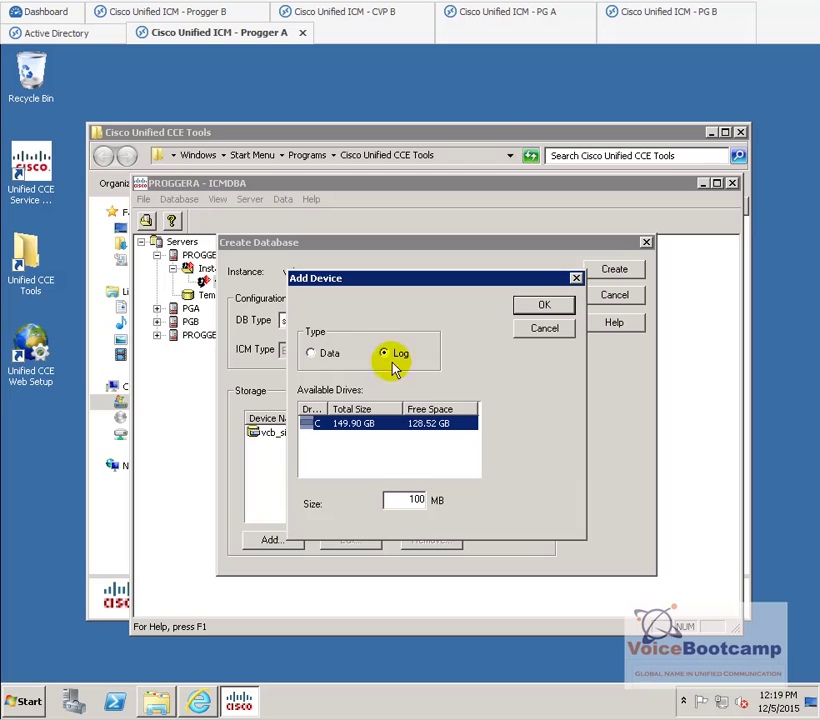
click(531, 309)
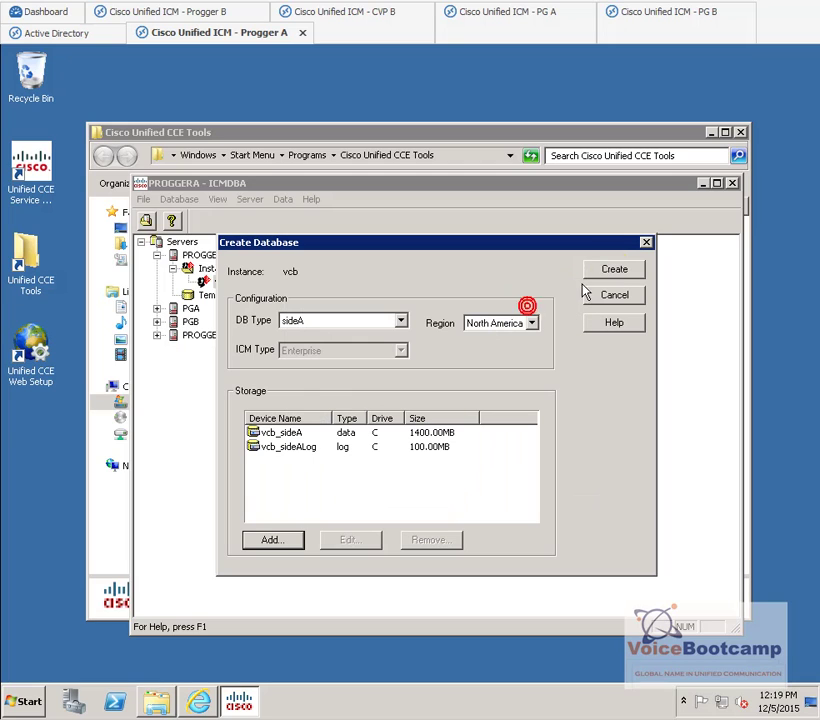
Create and start building the vcb_sideA database.
click(615, 274)
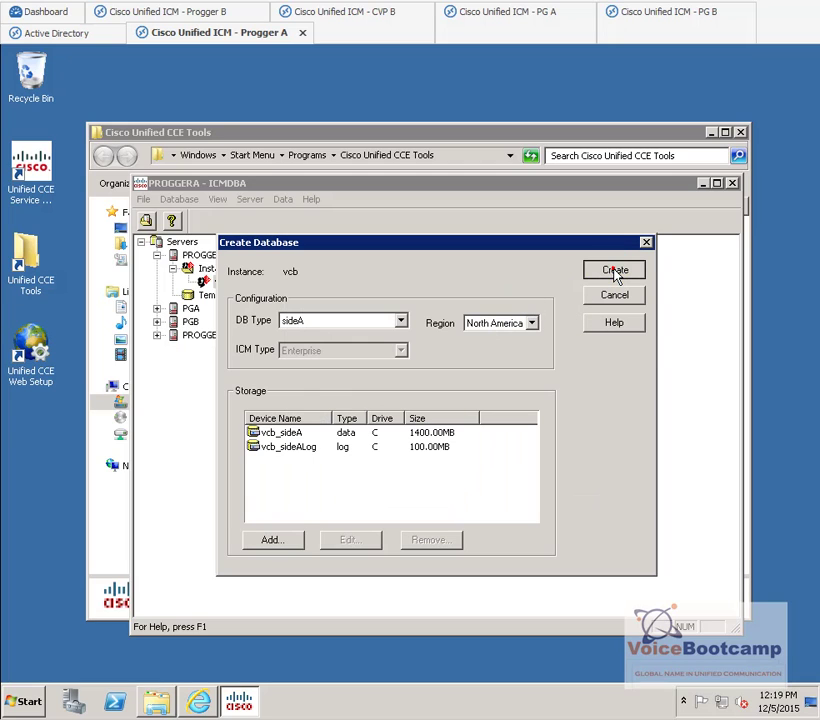
click(455, 540)
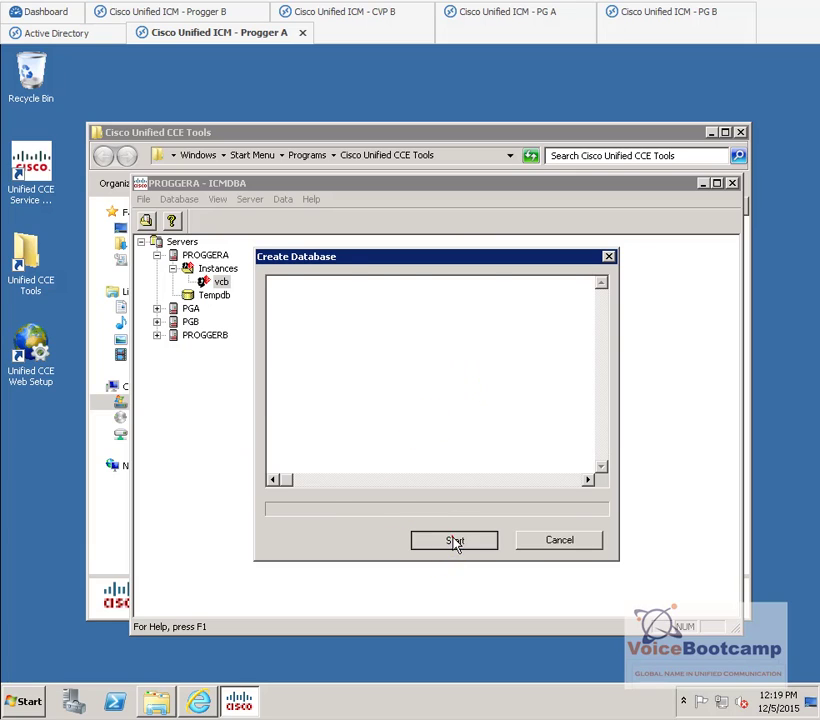
click(455, 540)
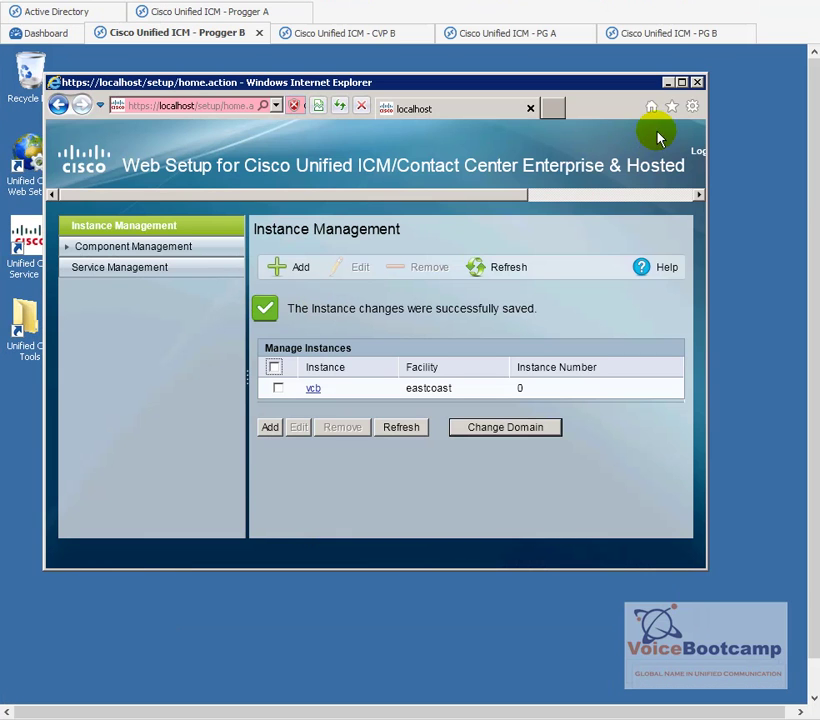
click(668, 81)
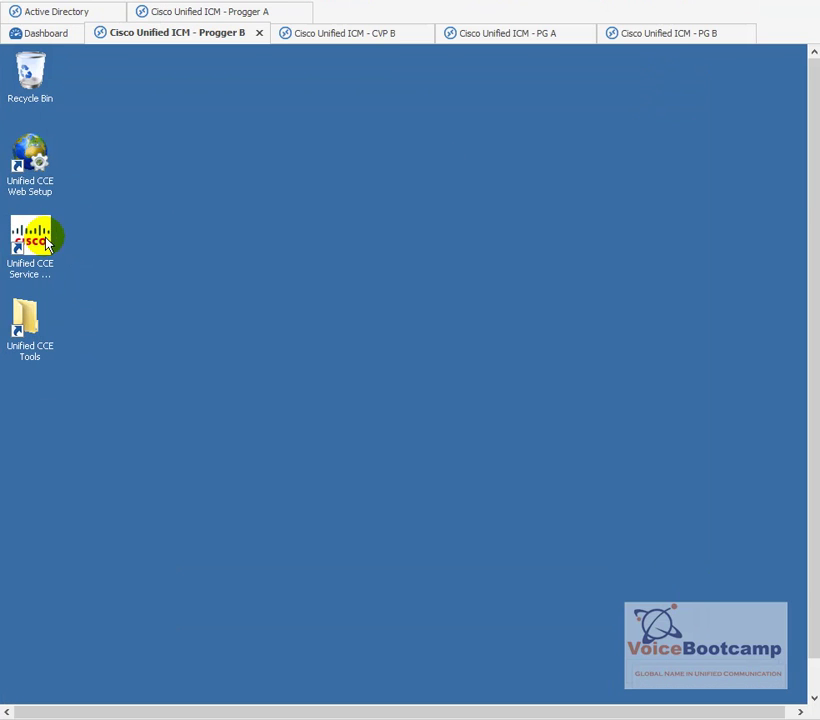
On Progger B, launch ICMdba from the Unified CCE Tools folder.
double_click(27, 320)
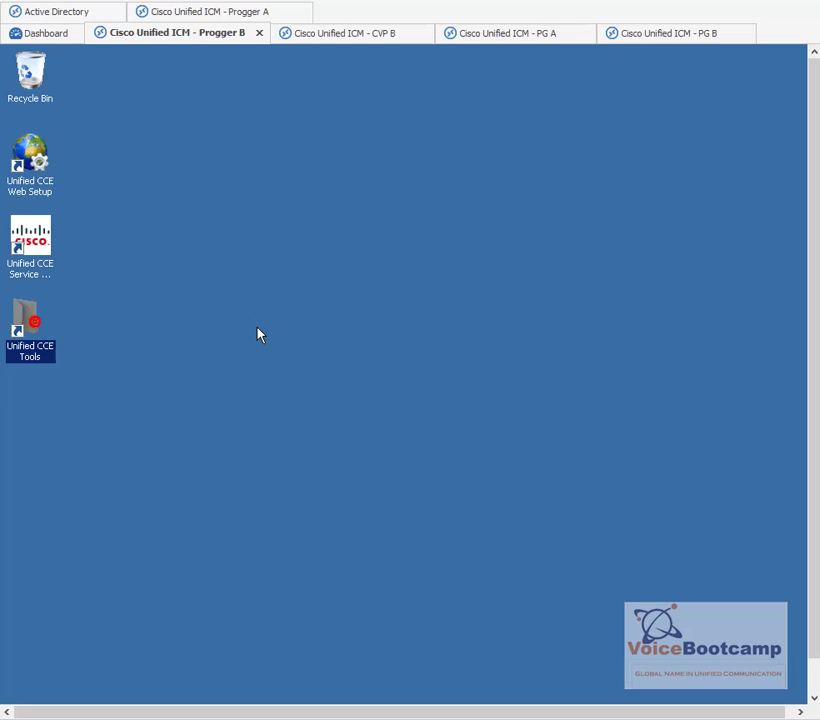
click(258, 334)
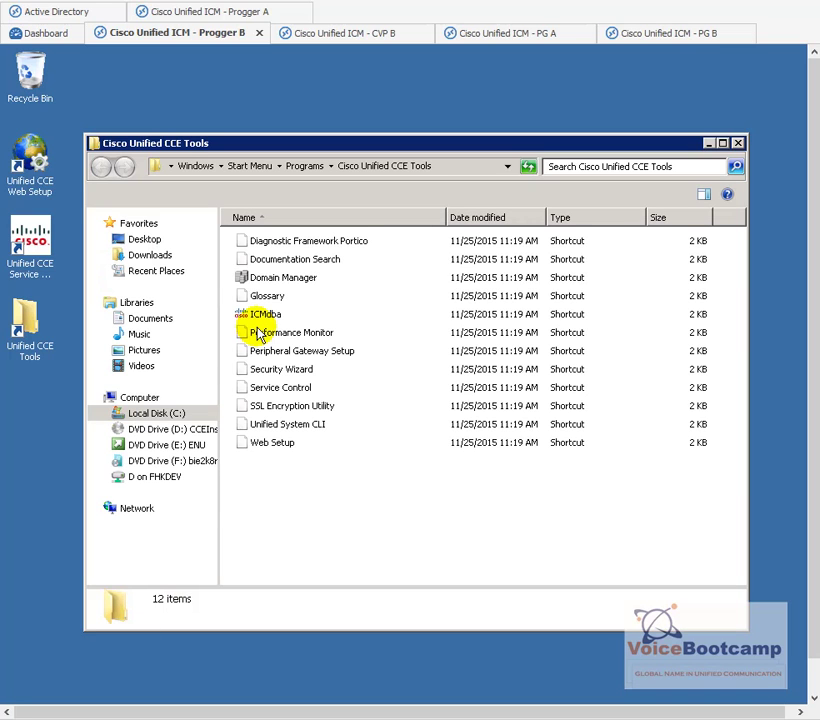
click(265, 316)
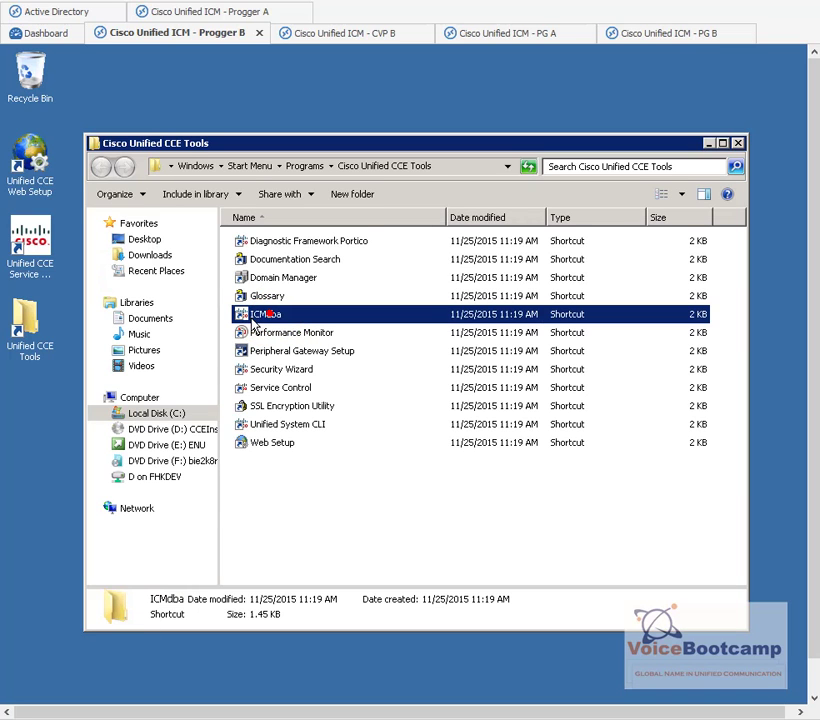
double_click(263, 318)
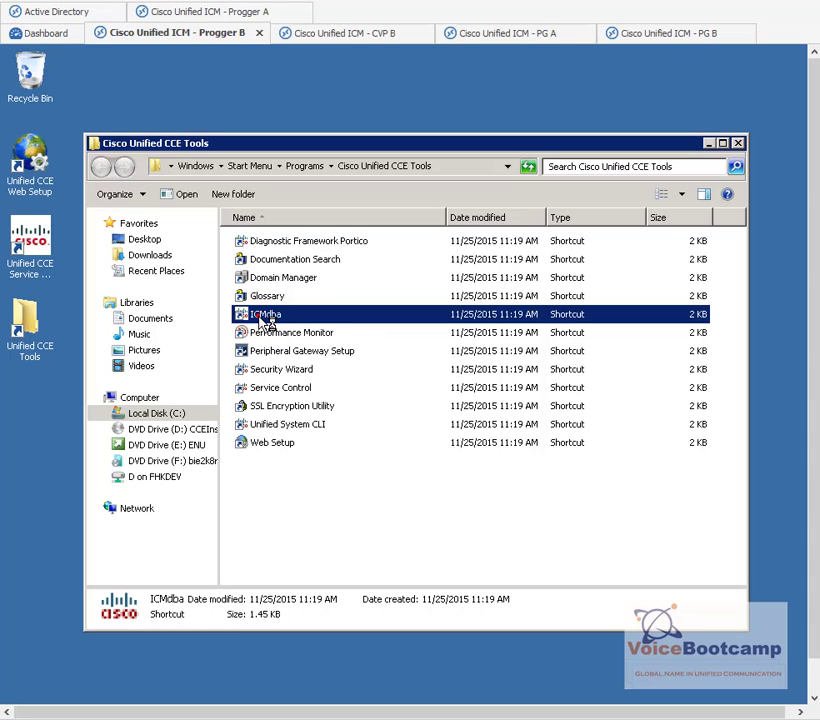
click(709, 144)
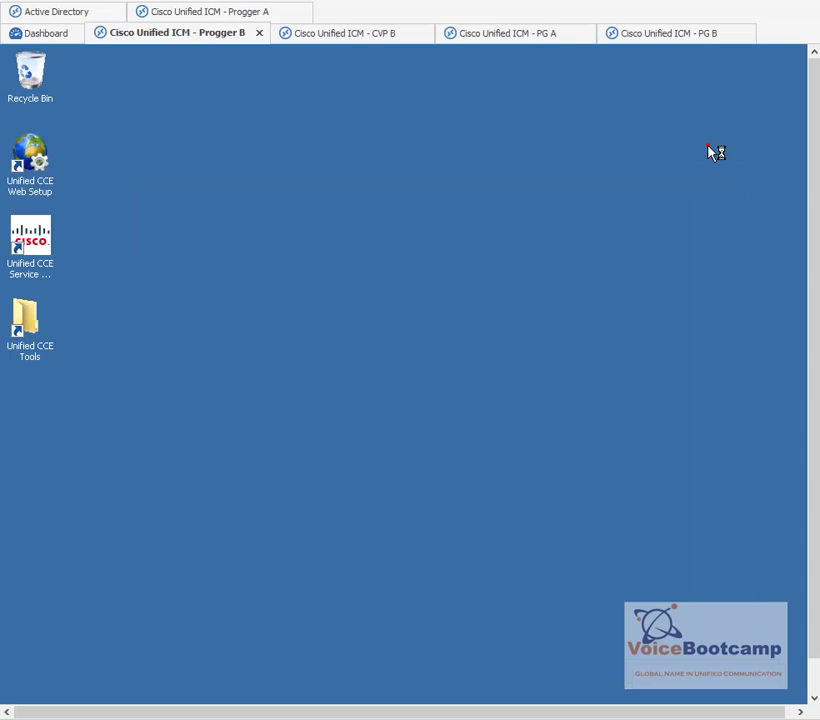
drag(810, 288, 802, 379)
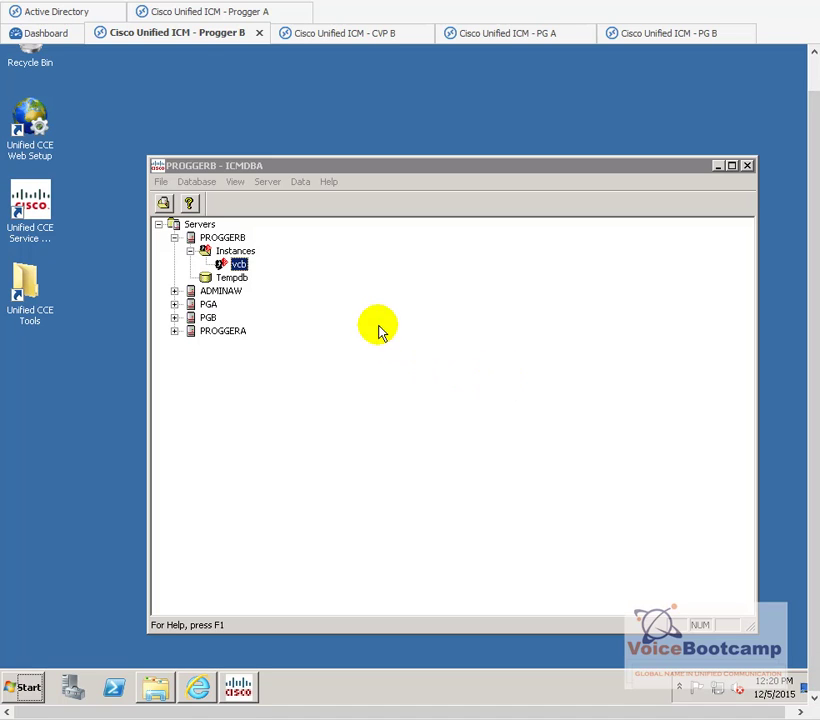
Start creating a database on vcb with LoggerB as the component.
right_click(241, 265)
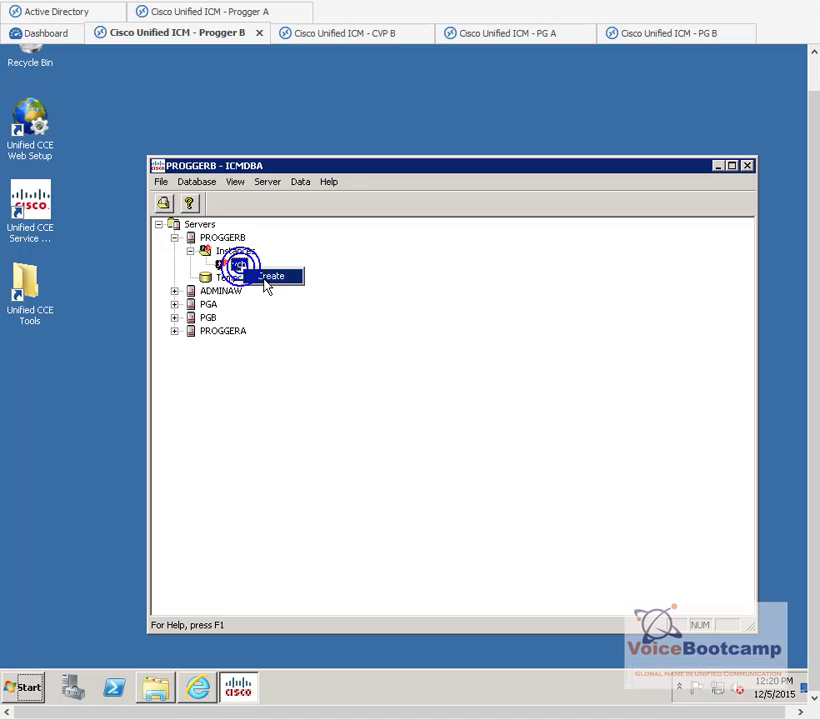
click(265, 280)
click(348, 385)
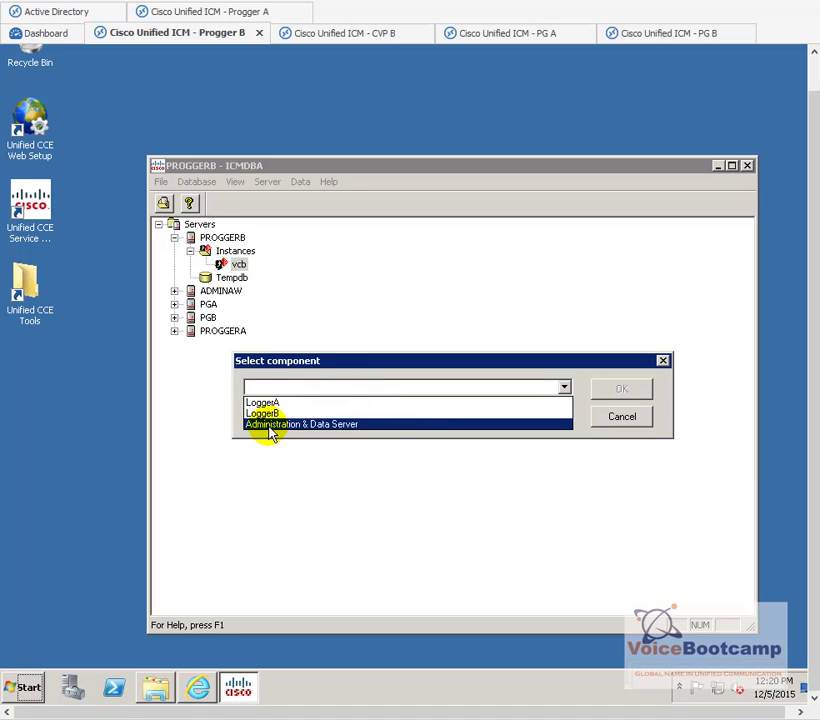
click(260, 413)
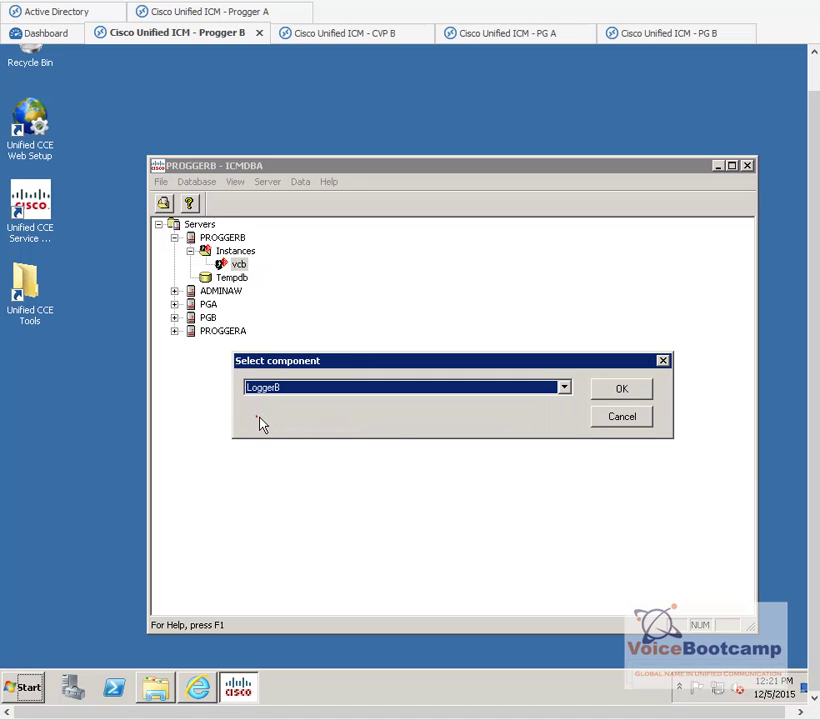
click(621, 390)
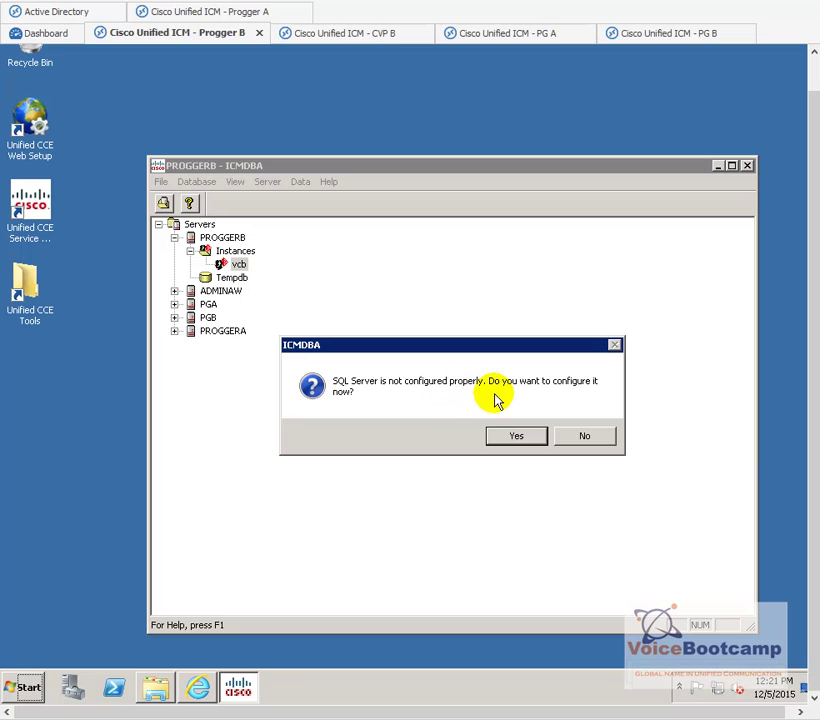
Agree to configure SQL Server now and choose Enterprise as the logger type.
click(519, 438)
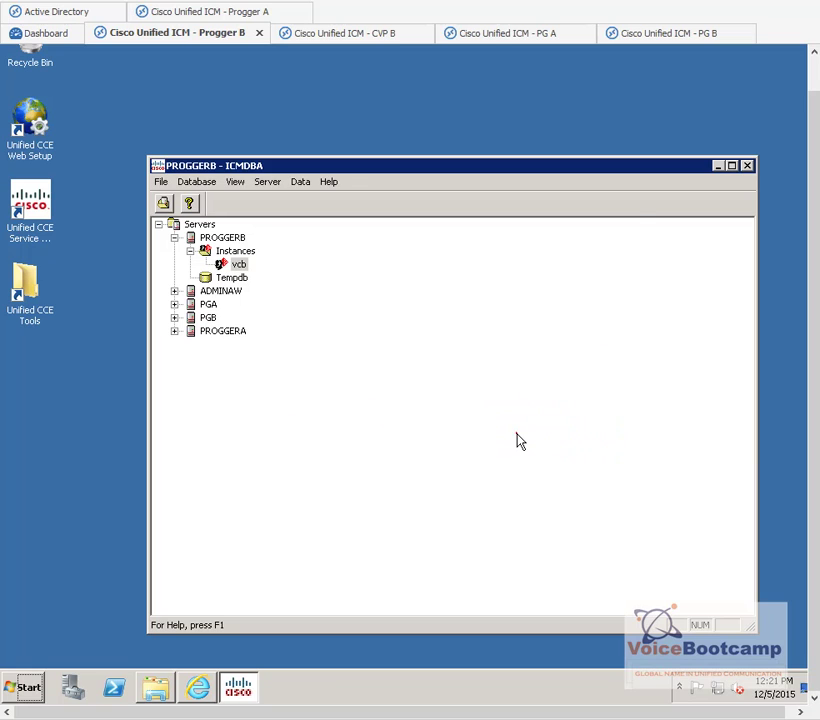
click(596, 243)
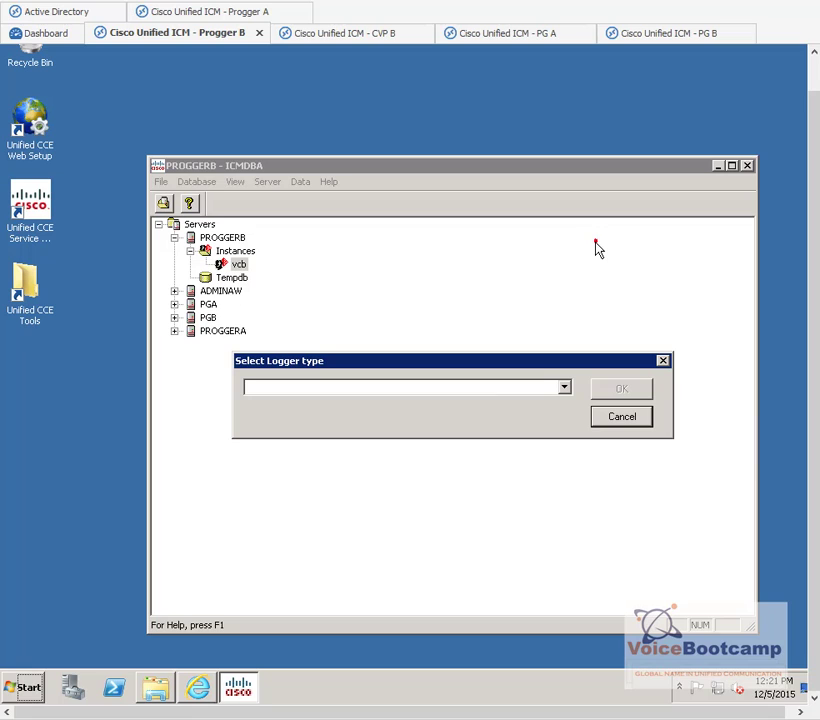
click(530, 390)
click(381, 399)
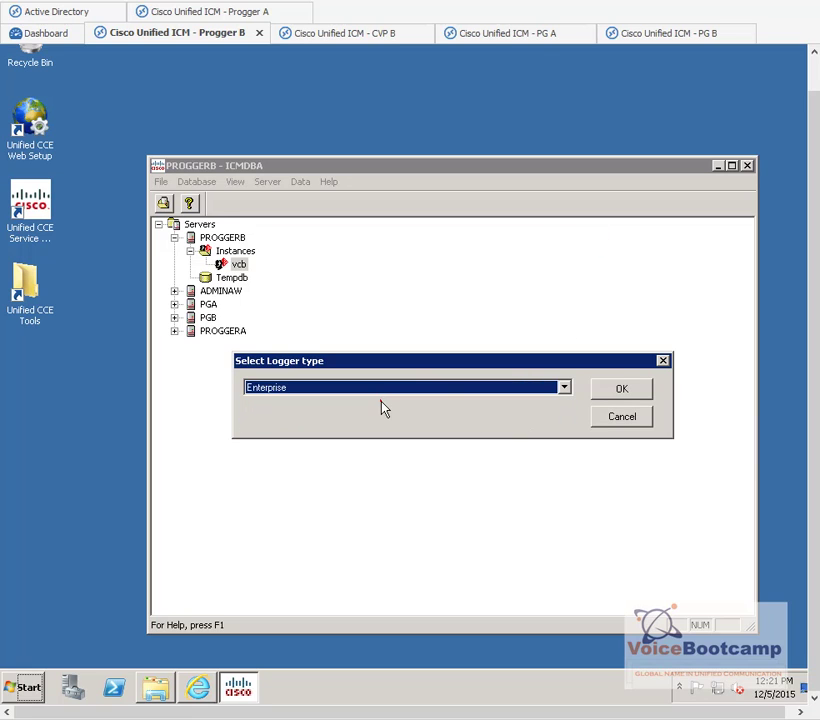
click(617, 390)
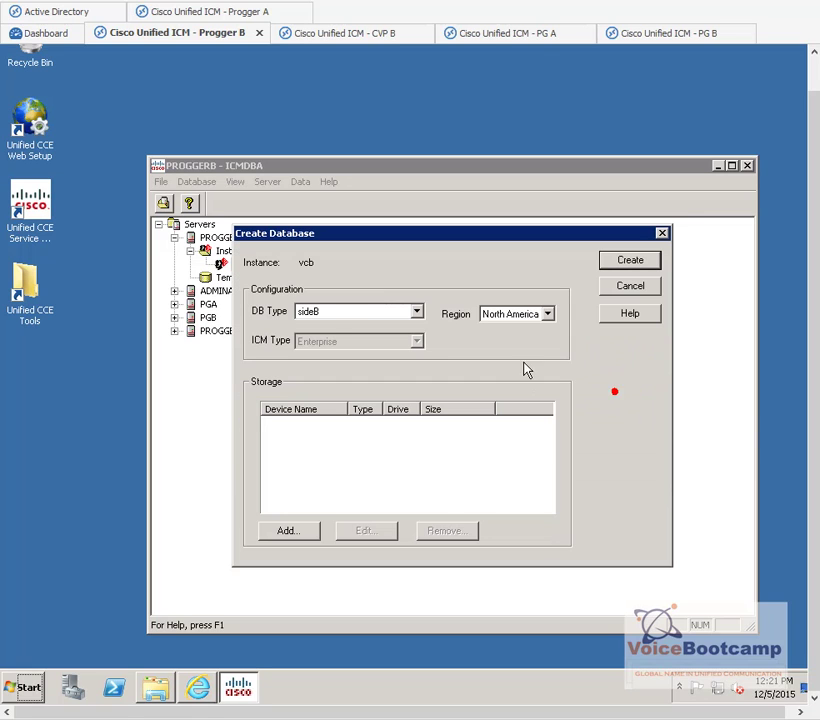
Add a 1400 MB data device on drive C and a 100 MB log device.
click(304, 531)
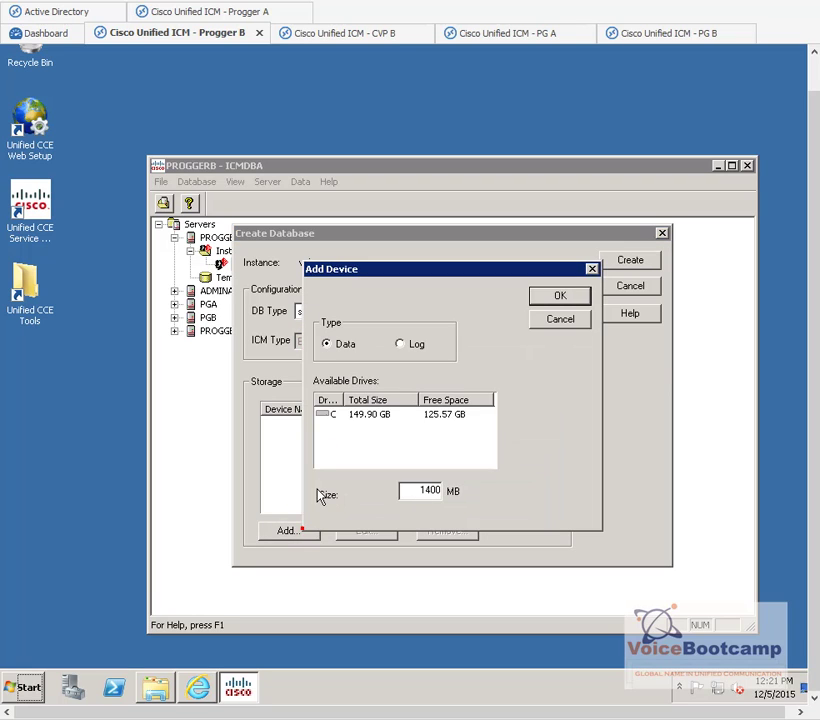
click(378, 416)
click(562, 298)
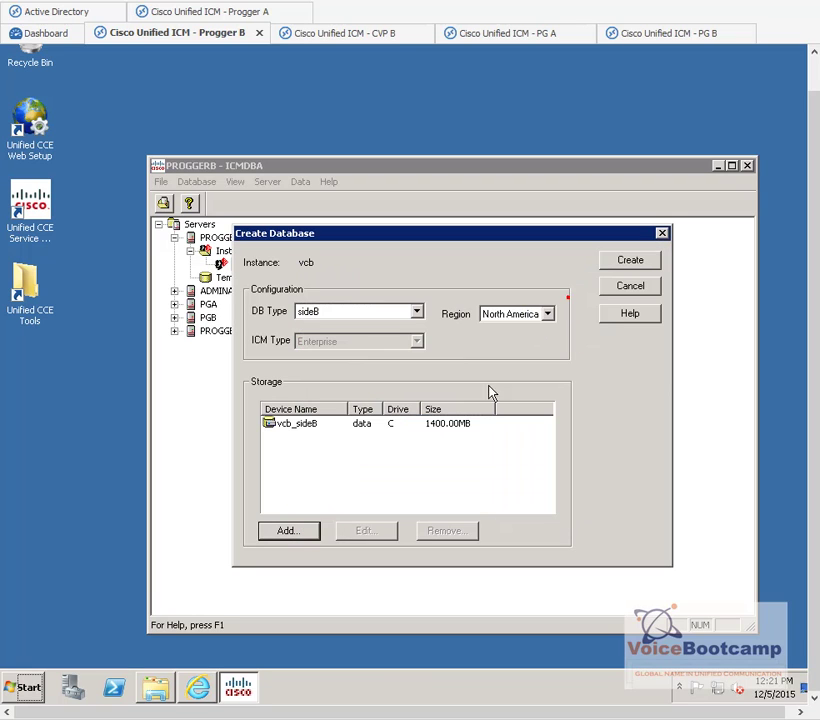
click(298, 538)
click(558, 297)
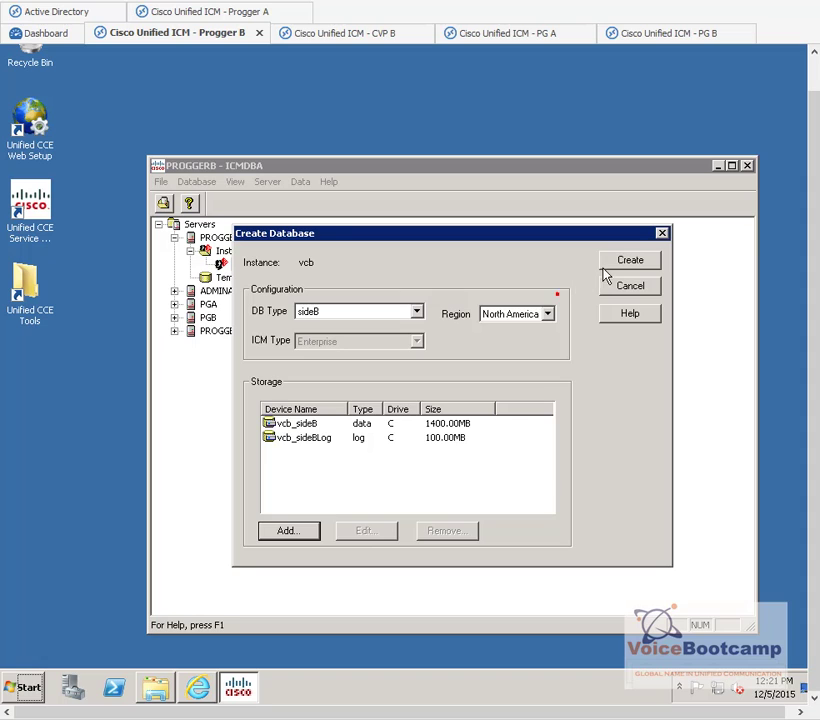
Create and build vcb_sideB, then acknowledge the success message and close the log.
click(620, 264)
click(458, 530)
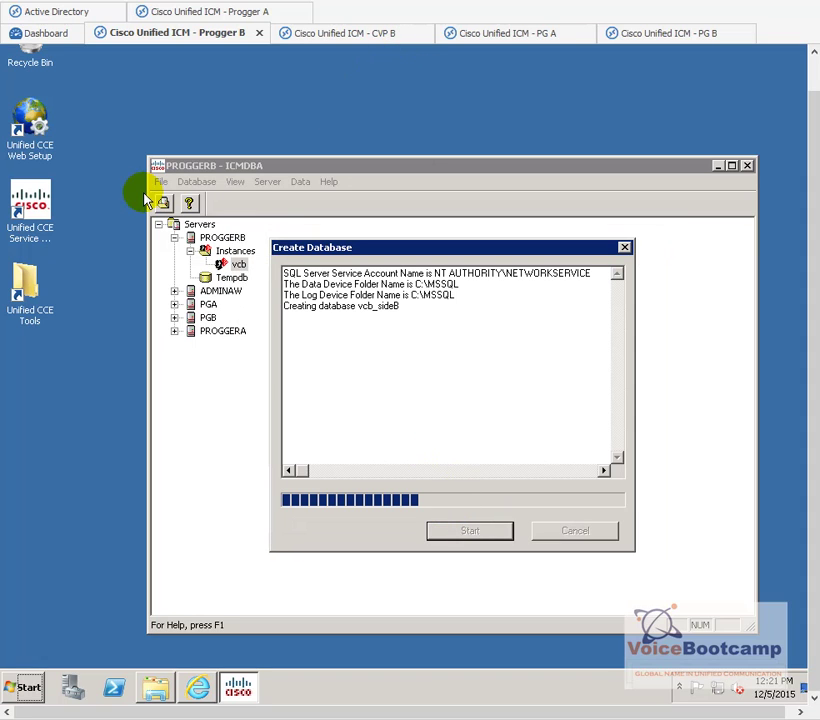
click(210, 11)
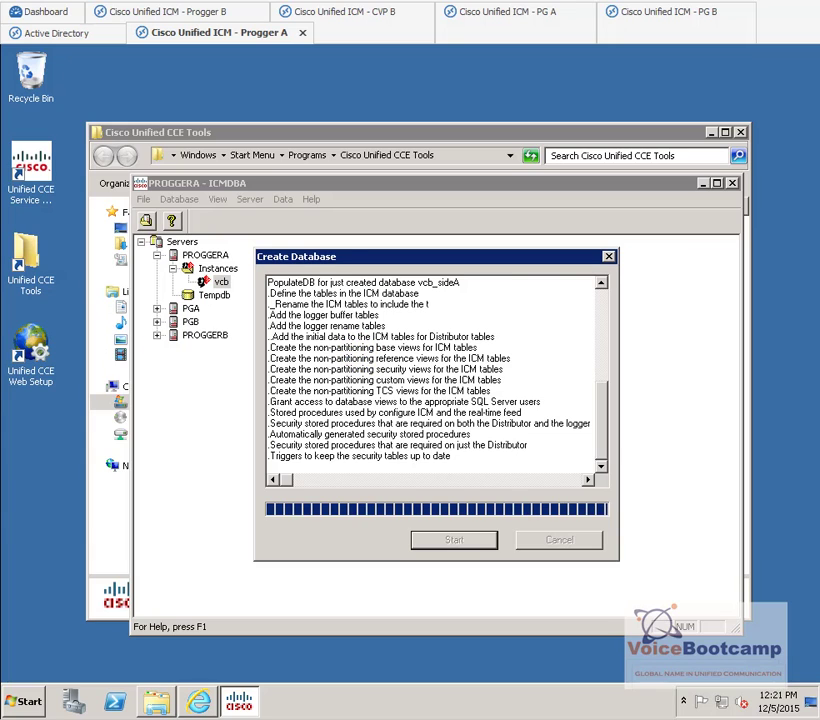
key(ctrl+Tab)
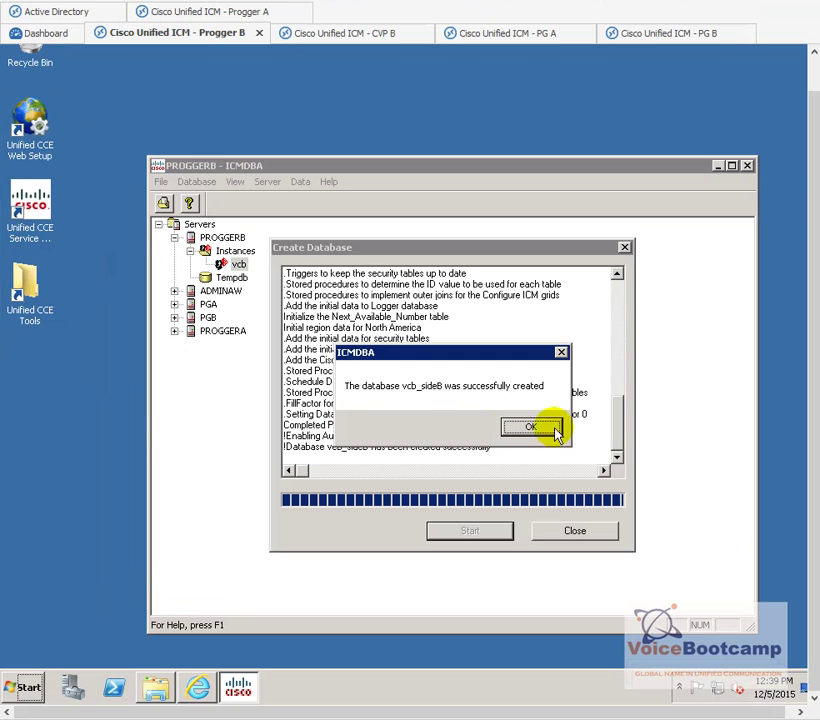
click(553, 433)
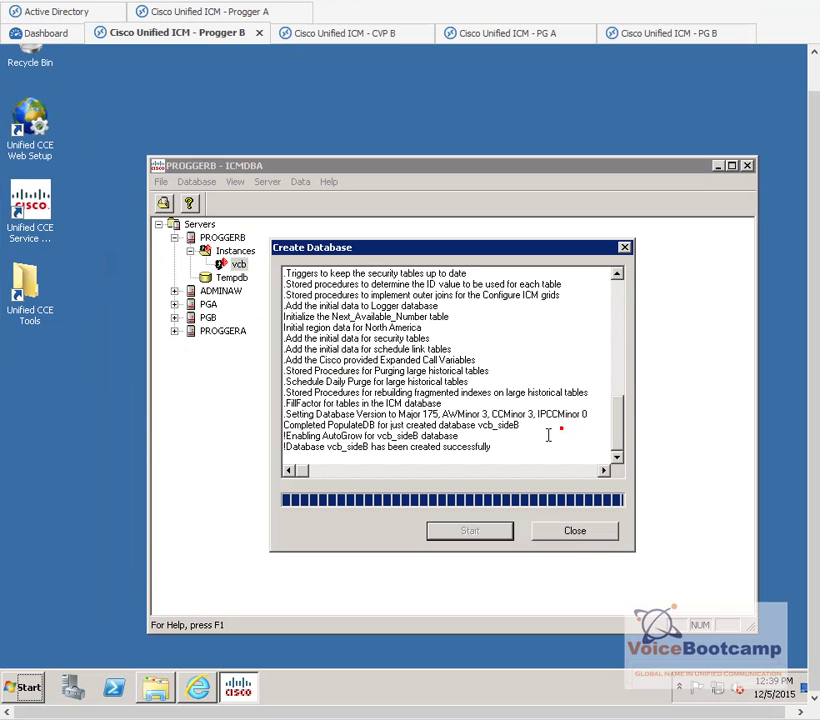
click(571, 538)
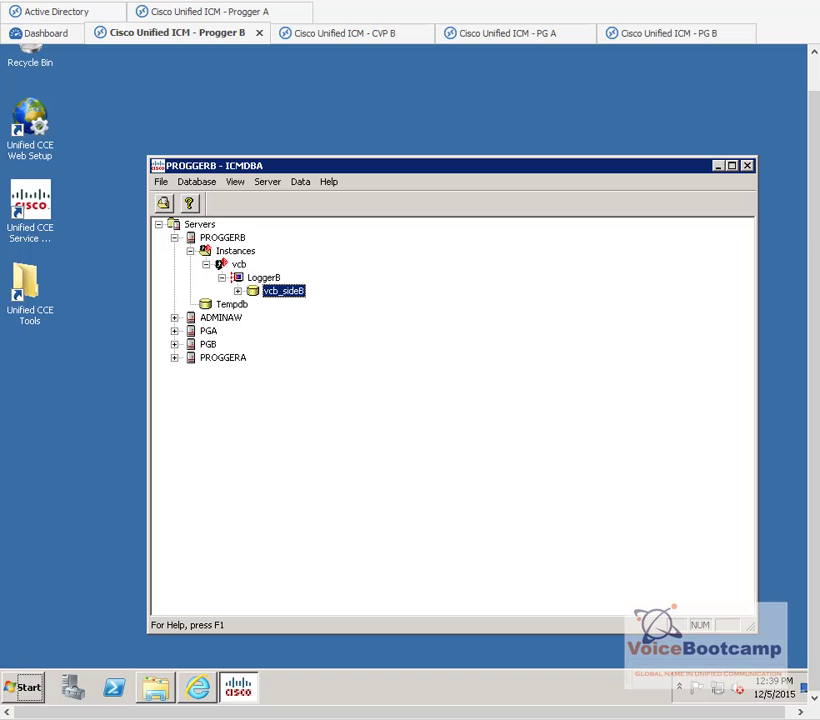
On Progger A, start creating a new Outbound Option SideA database under LoggerA.
click(210, 11)
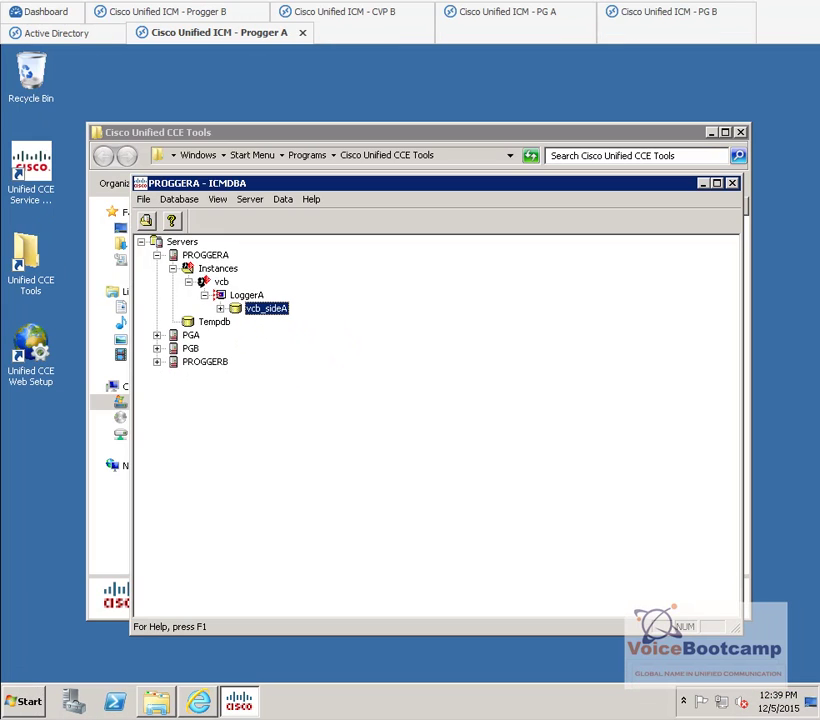
click(250, 296)
right_click(256, 302)
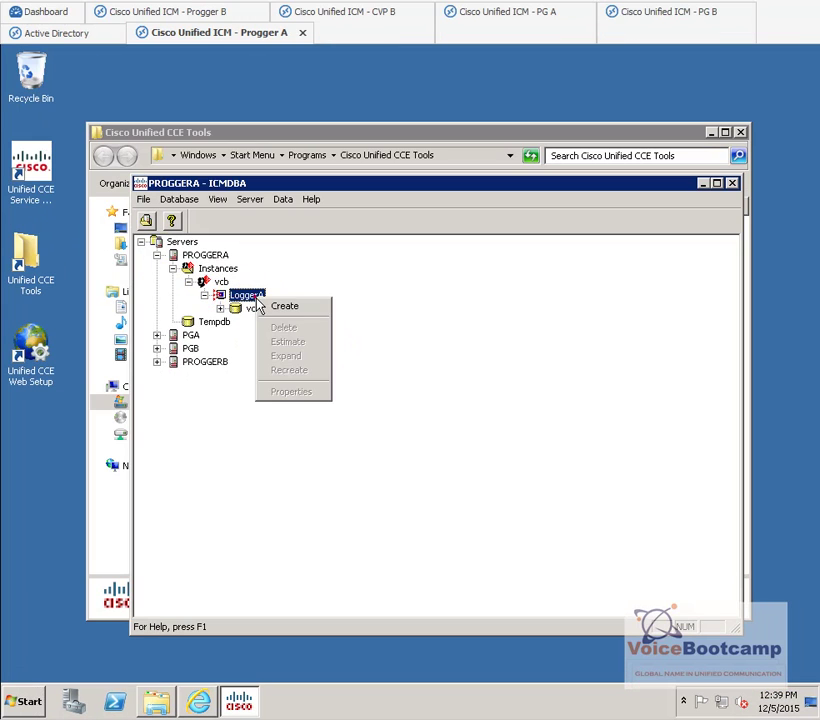
click(276, 307)
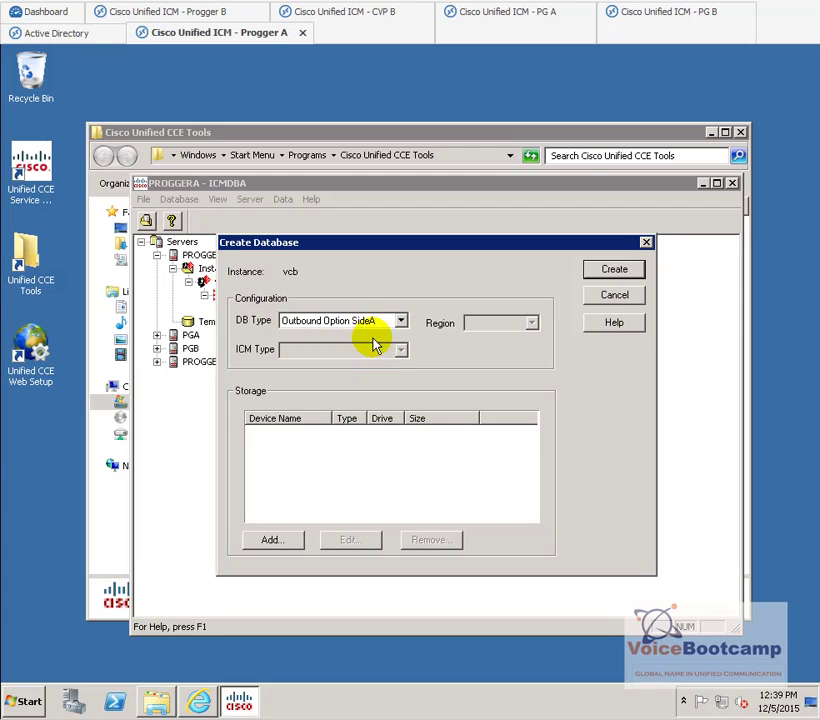
Give vcb_baA a 1400 MB data device on C and a 100 MB log device, then build it.
click(280, 547)
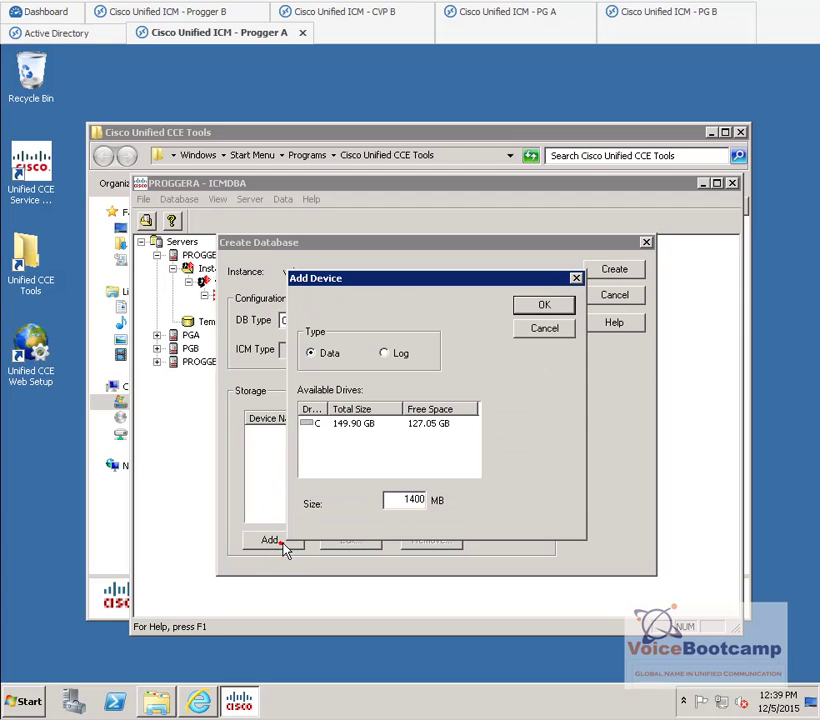
click(441, 423)
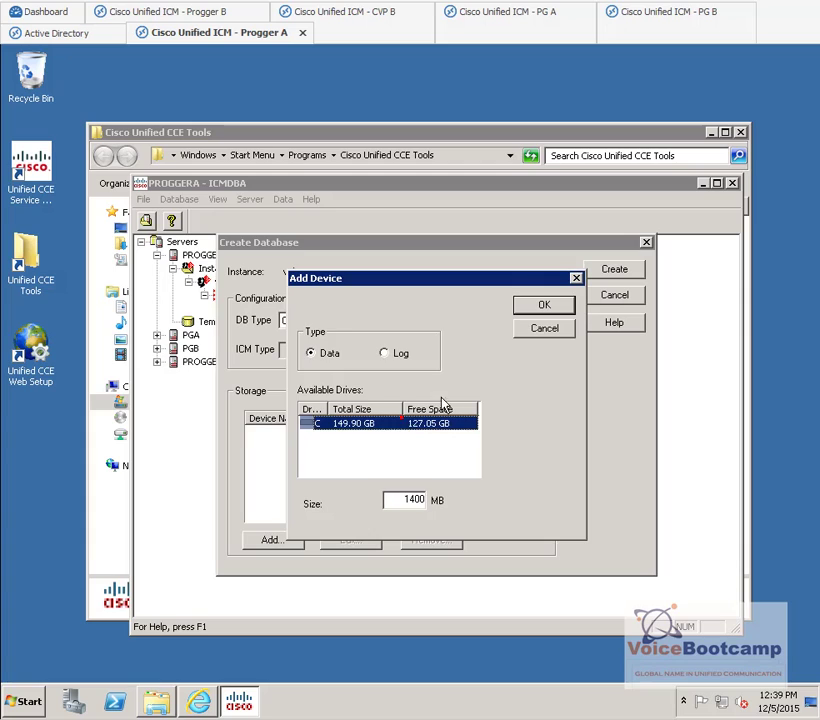
click(544, 306)
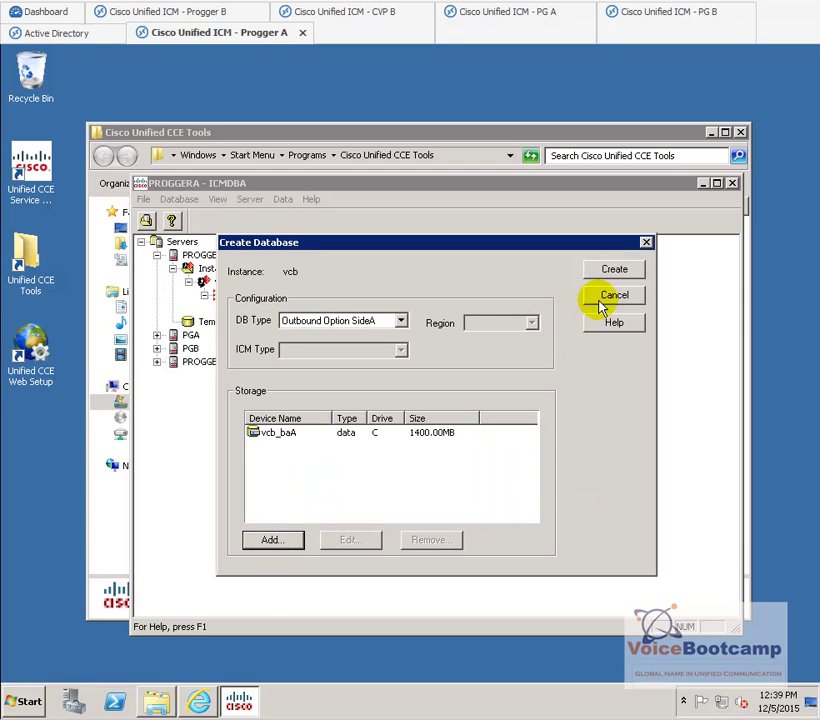
click(265, 541)
click(540, 307)
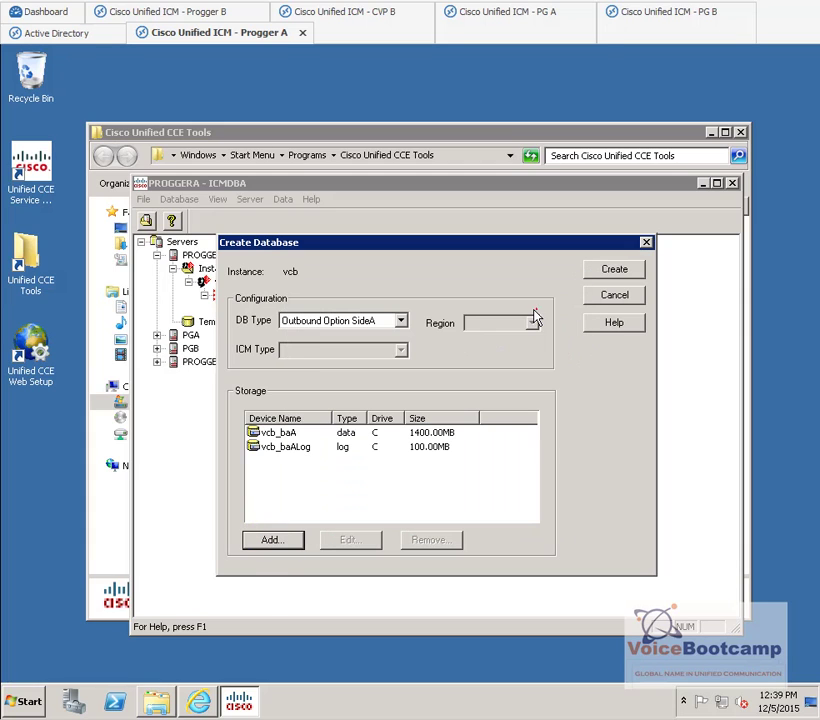
click(601, 270)
click(450, 540)
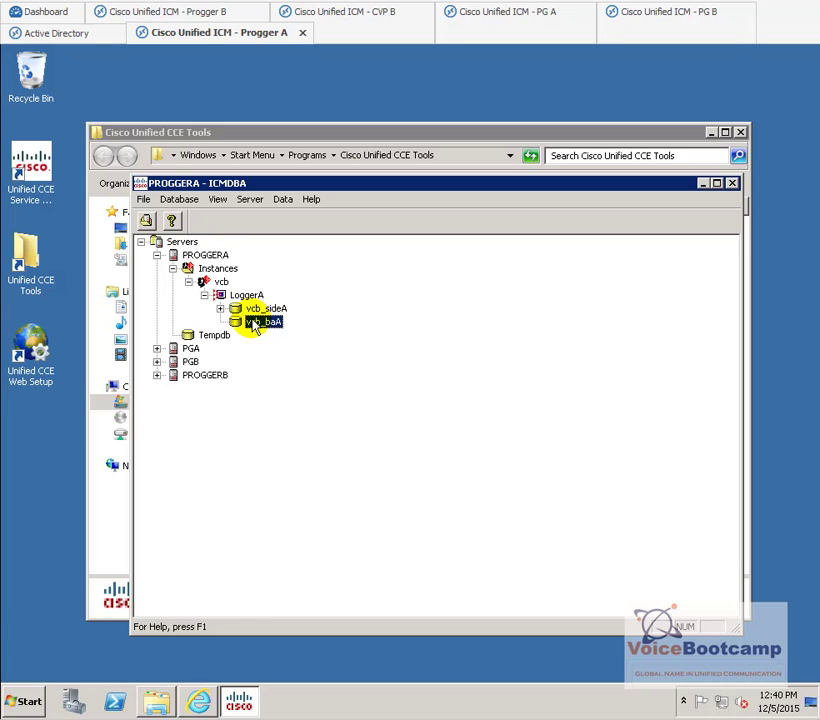
click(200, 703)
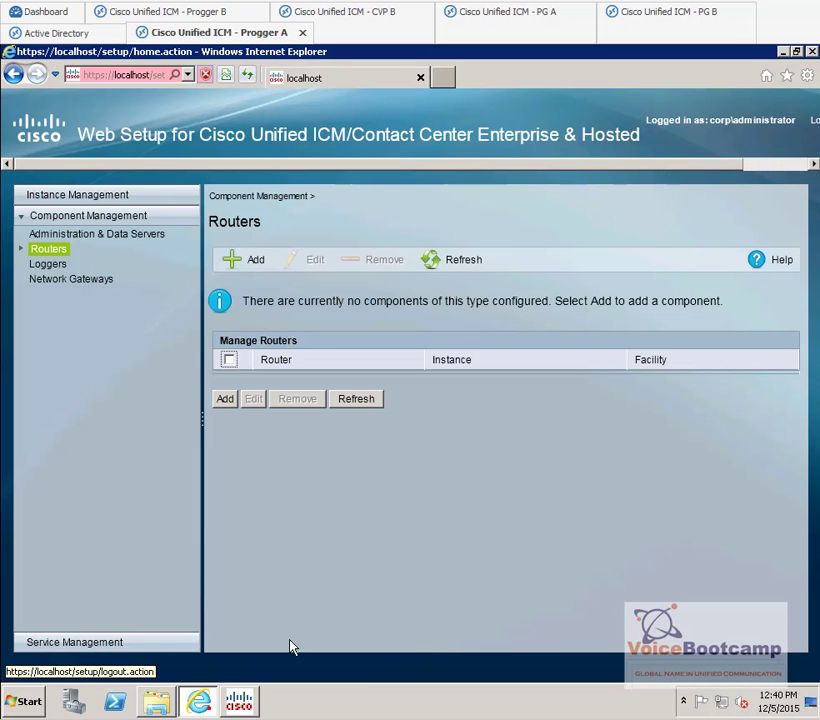
Add a new logger for vcb with Enterprise, Side A, Duplexed deployment and proceed.
click(45, 268)
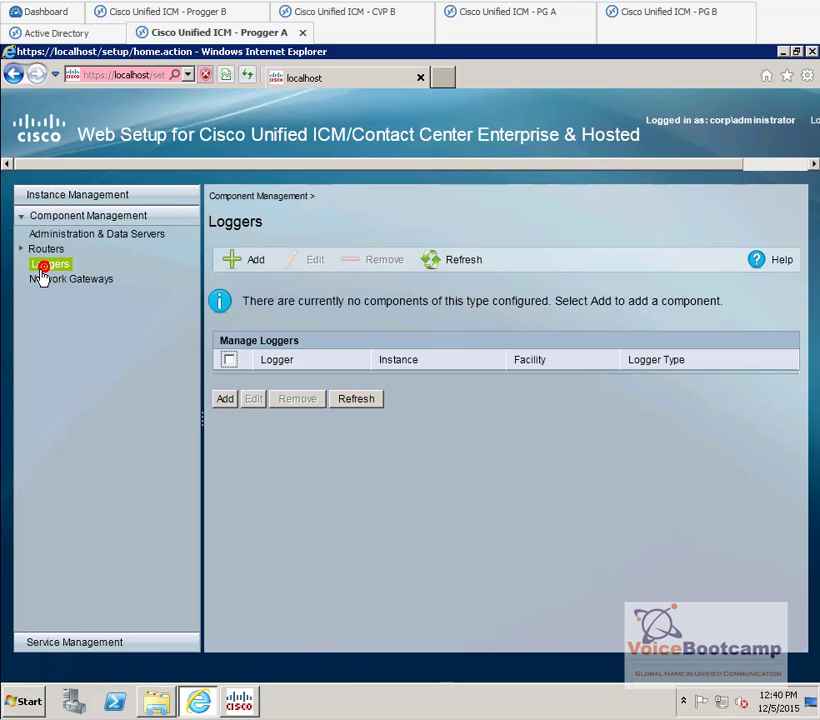
click(225, 400)
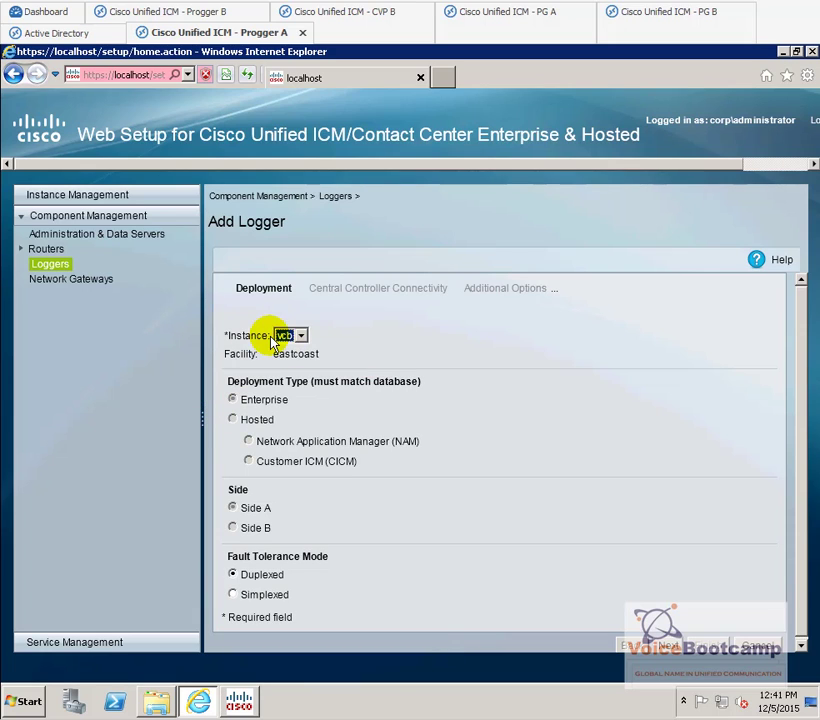
double_click(266, 398)
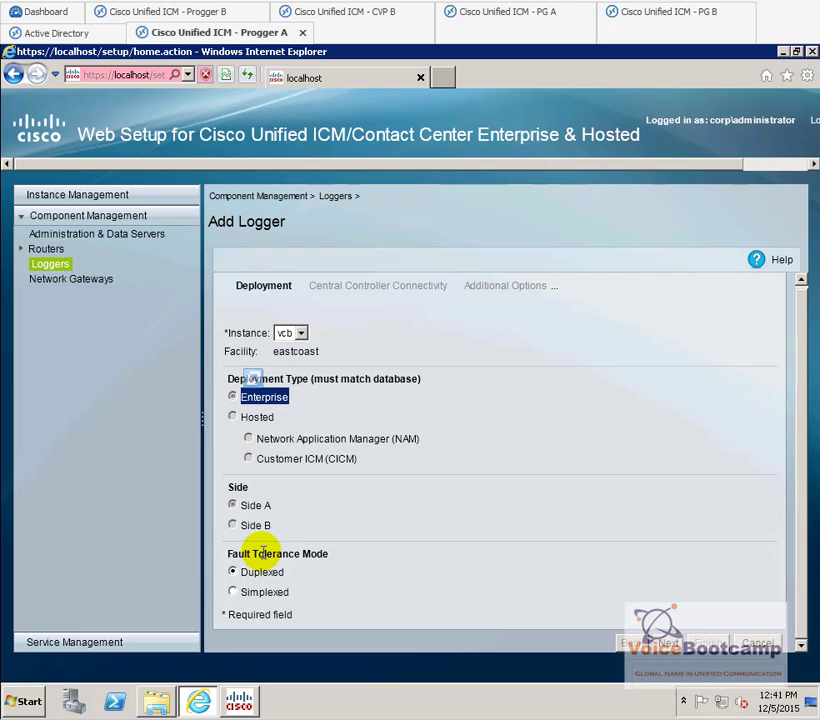
click(245, 506)
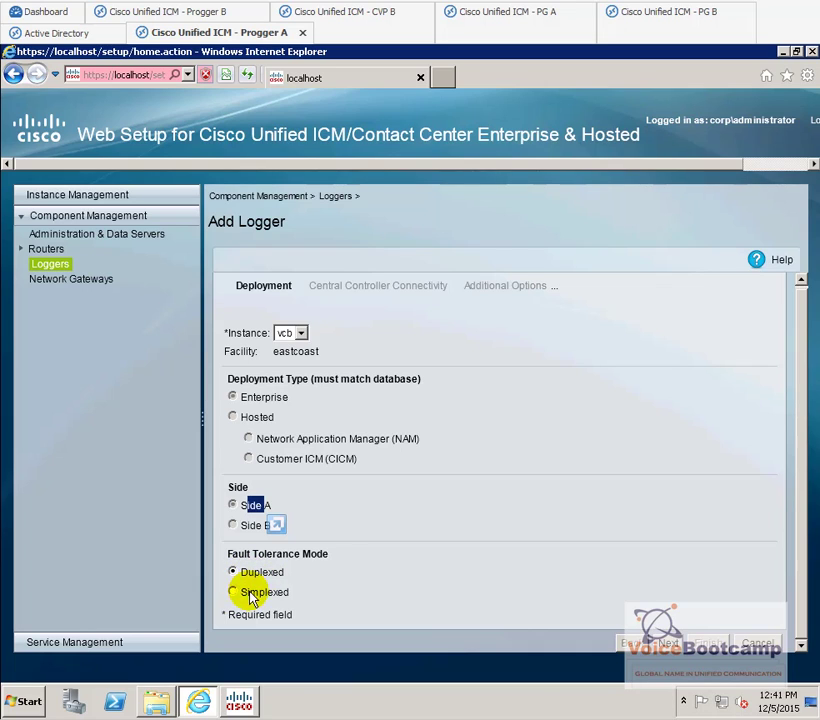
click(807, 639)
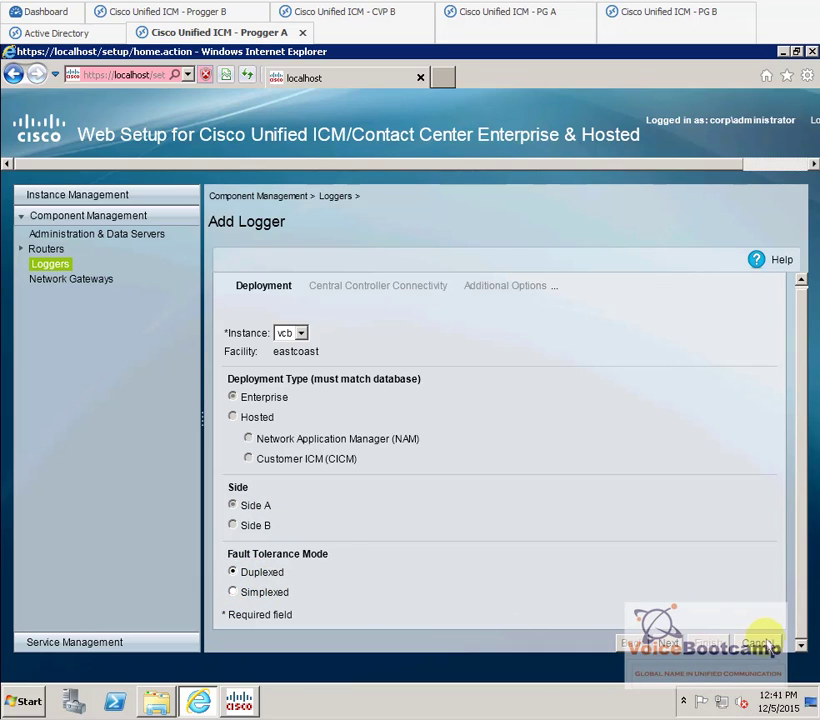
click(667, 643)
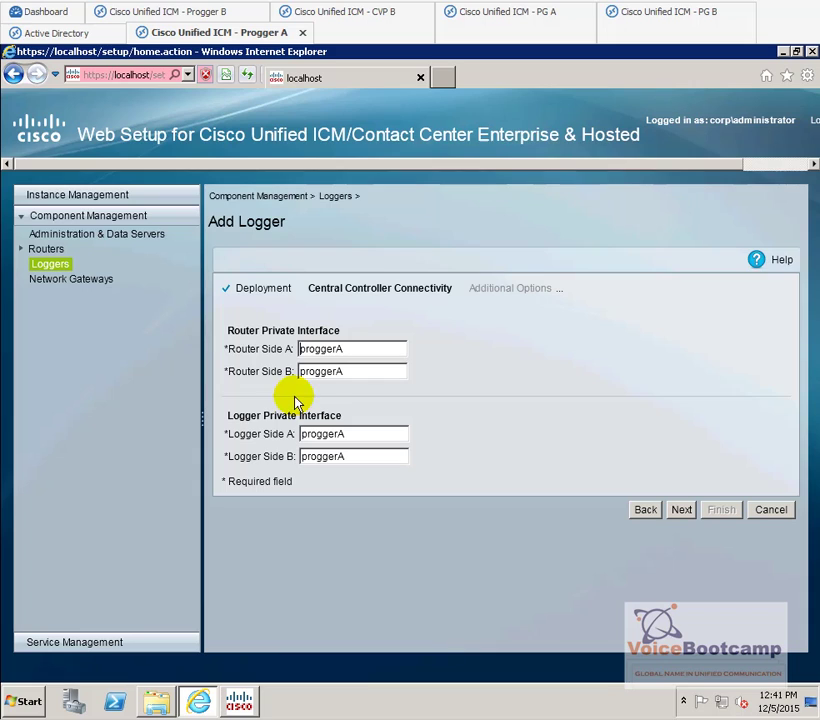
Replace the proggerA router and logger host names with 192.168.100.51 (Side A) and 192.168.100.61 (Side B).
drag(228, 330, 338, 349)
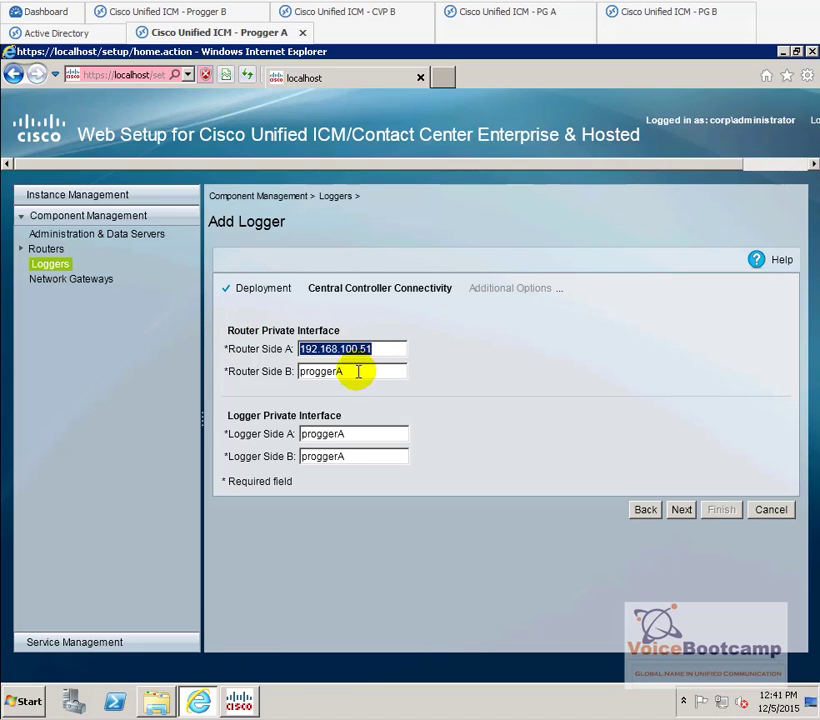
double_click(355, 371)
text(192.168.100.51)
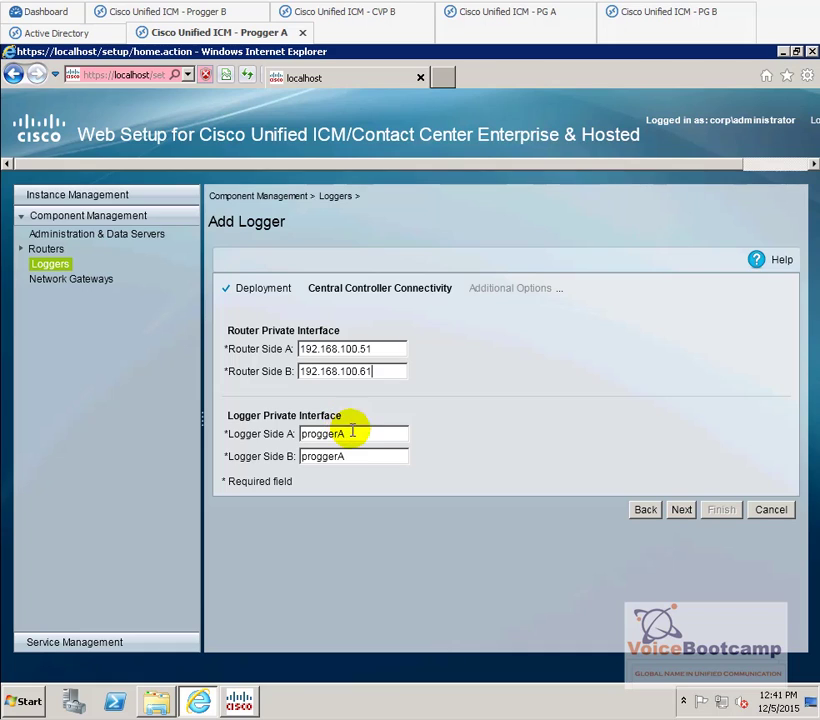
drag(364, 434, 251, 439)
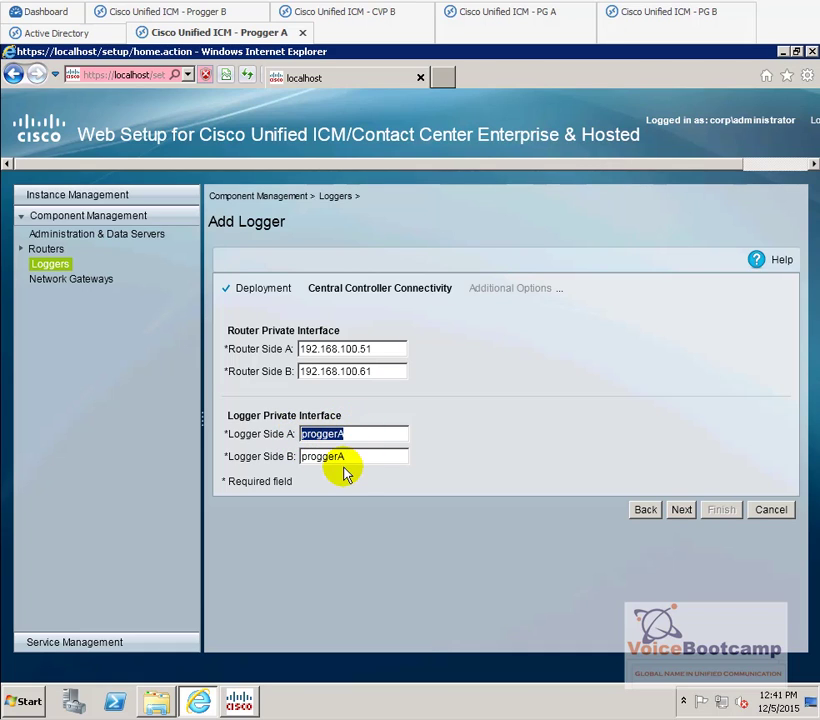
key(ctrl+b)
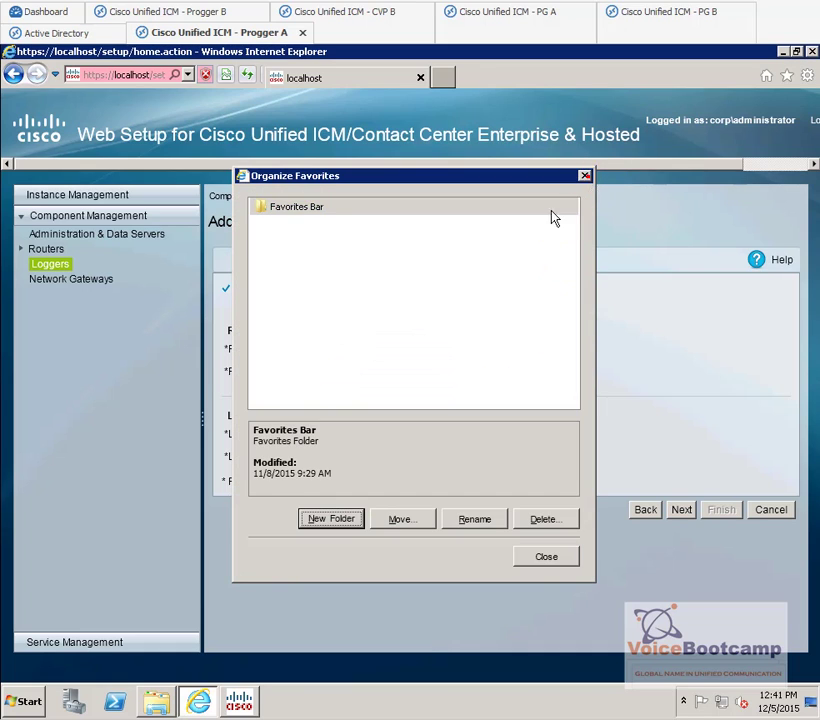
key(Escape)
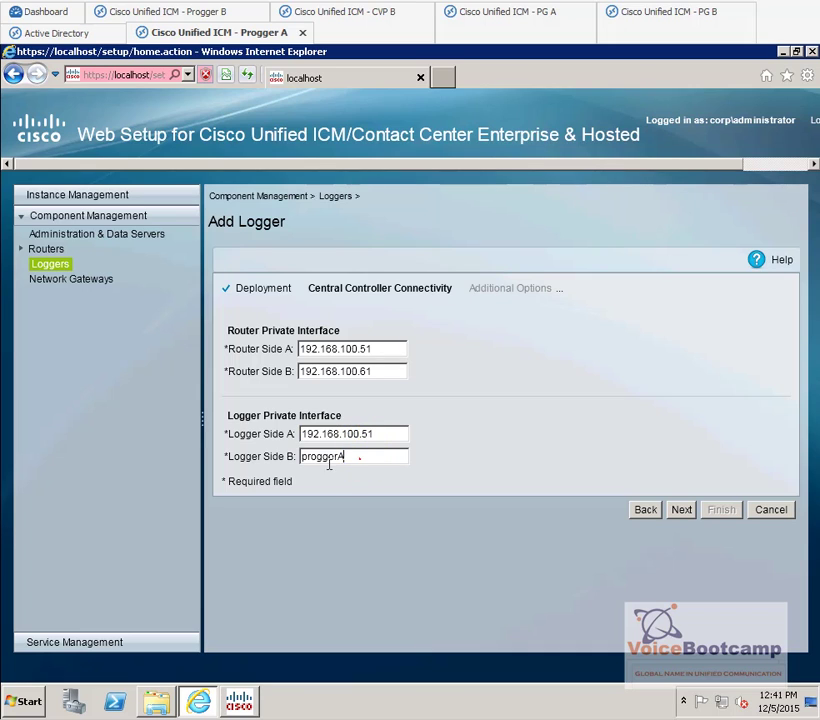
drag(340, 458, 159, 427)
key(ctrl+b)
key(Escape)
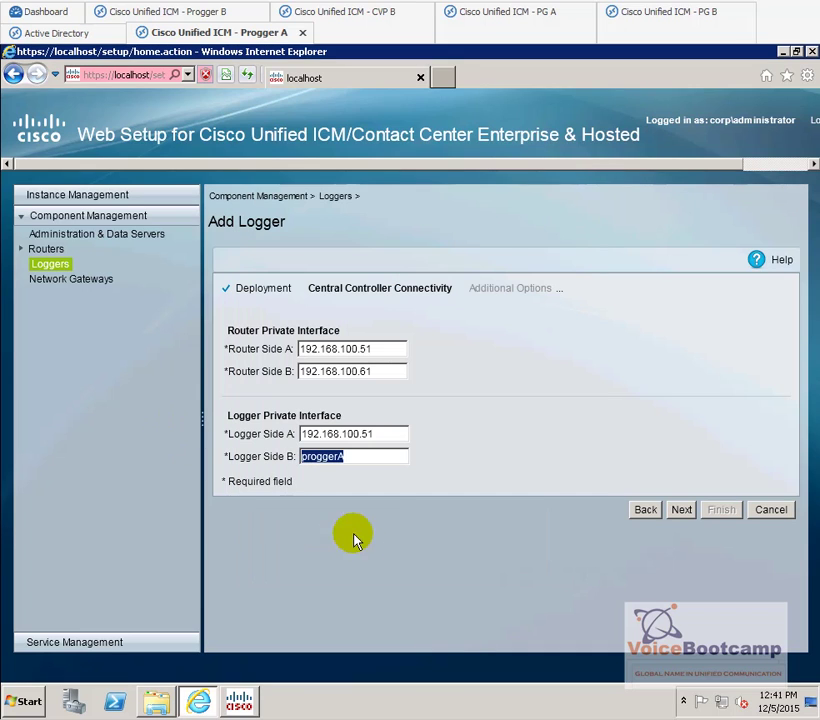
drag(191, 452, 173, 451)
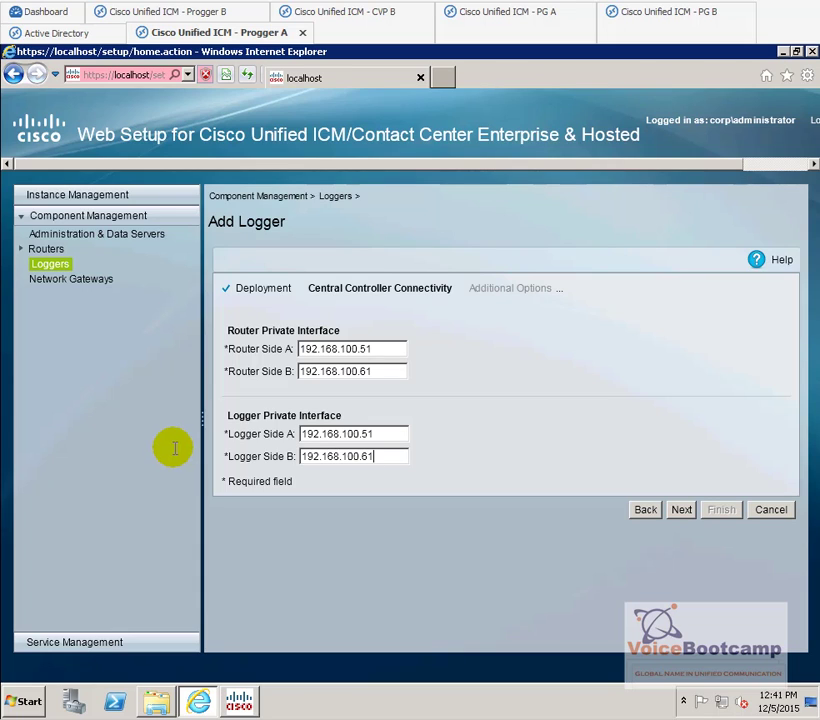
click(680, 512)
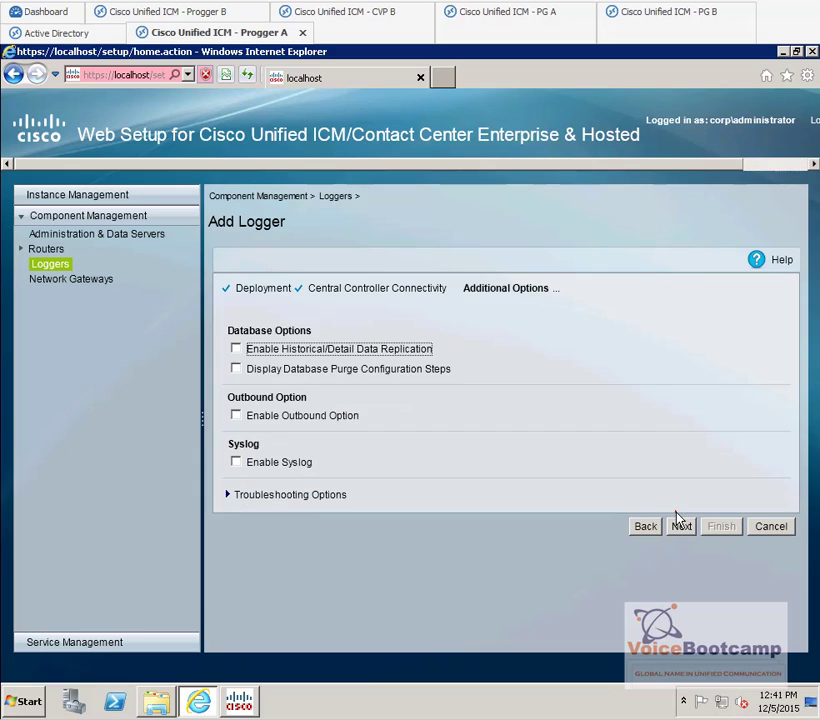
Enable Historical/Detail Data Replication, Display Purge Steps, Outbound Option and Syslog.
drag(229, 334, 266, 358)
click(268, 358)
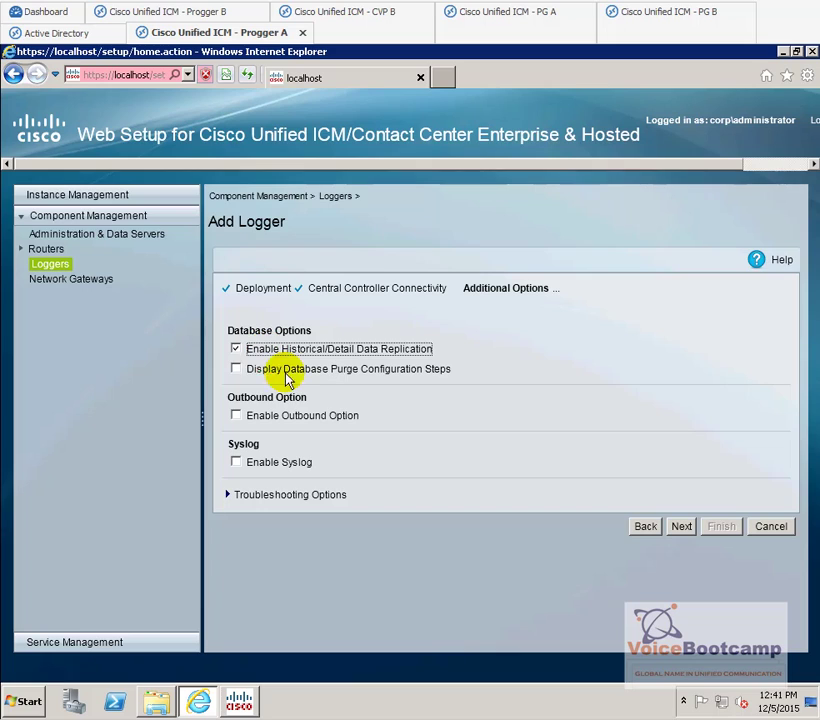
click(287, 369)
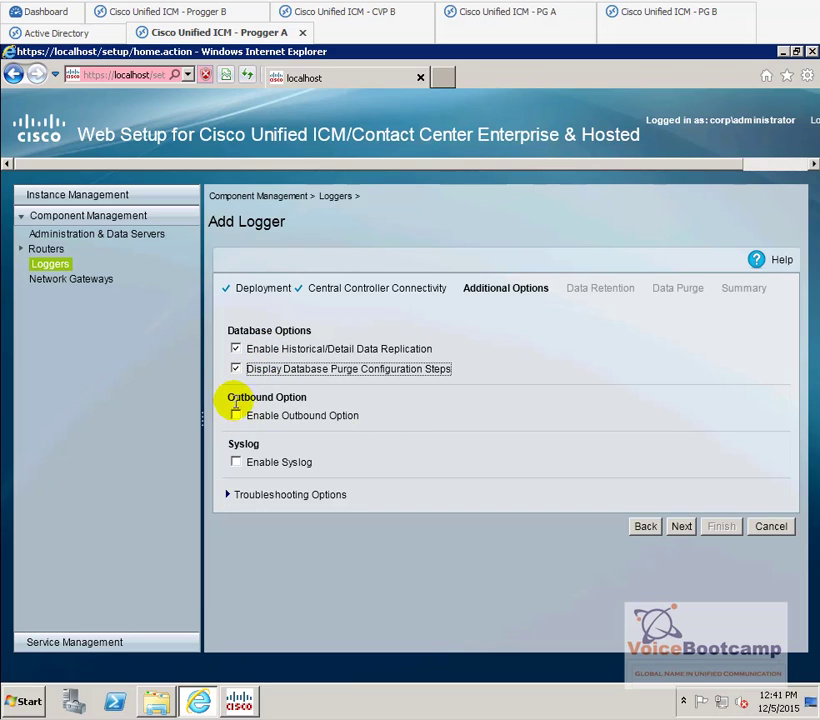
drag(228, 398, 294, 423)
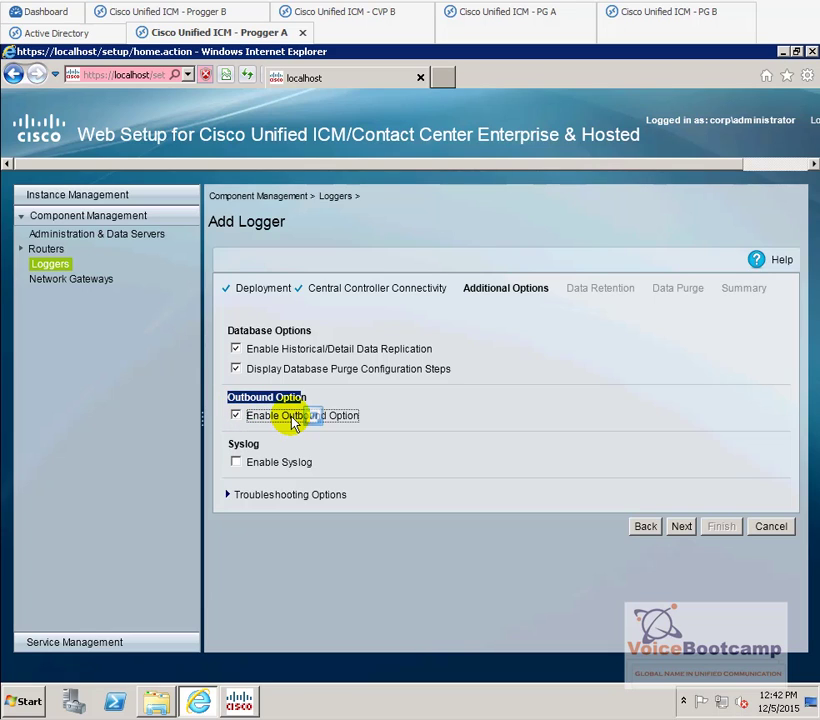
click(237, 463)
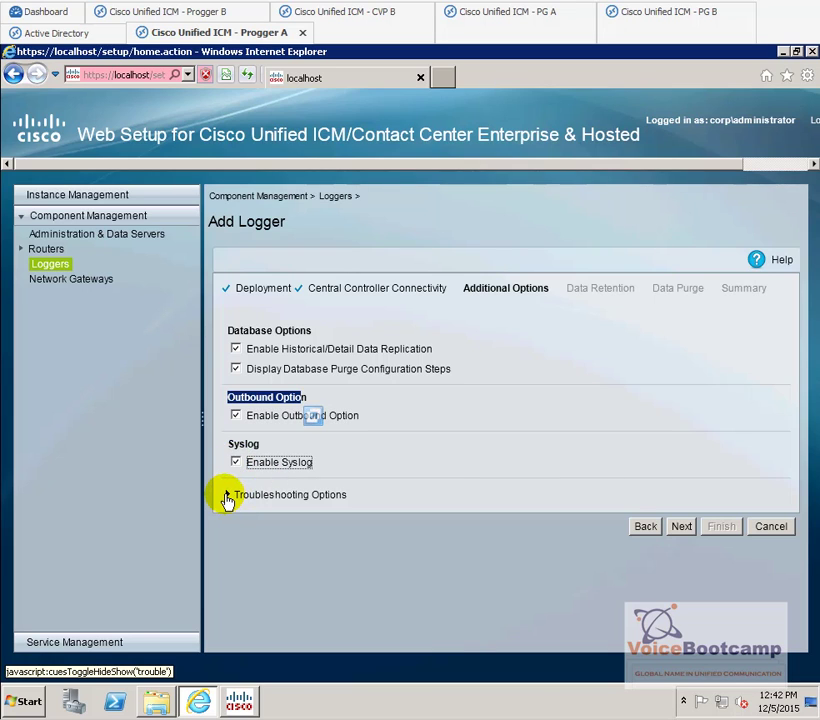
Under Troubleshooting Options, clear Reboot on Error and Reboot on Request, then continue.
click(227, 496)
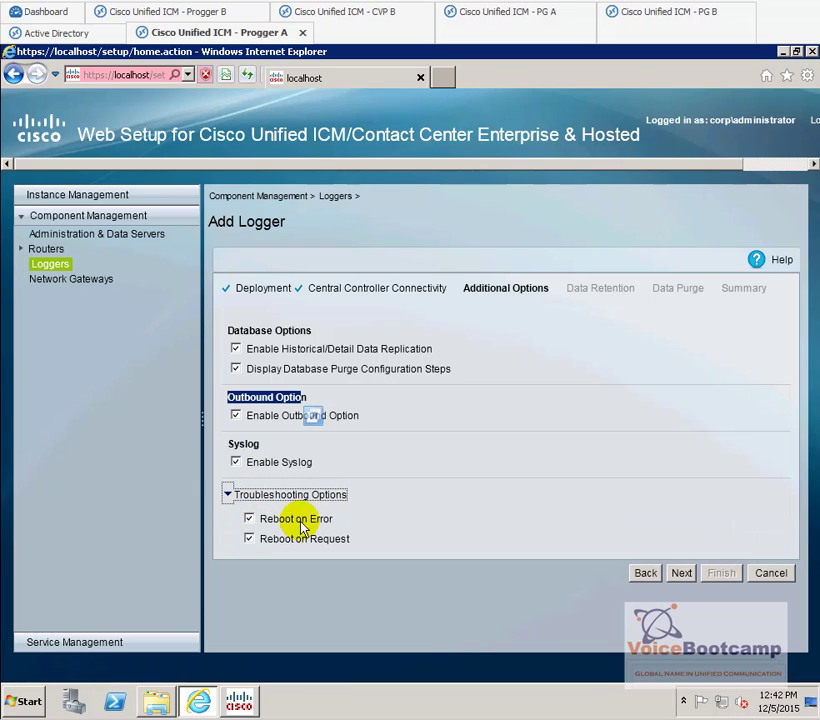
click(249, 518)
click(249, 538)
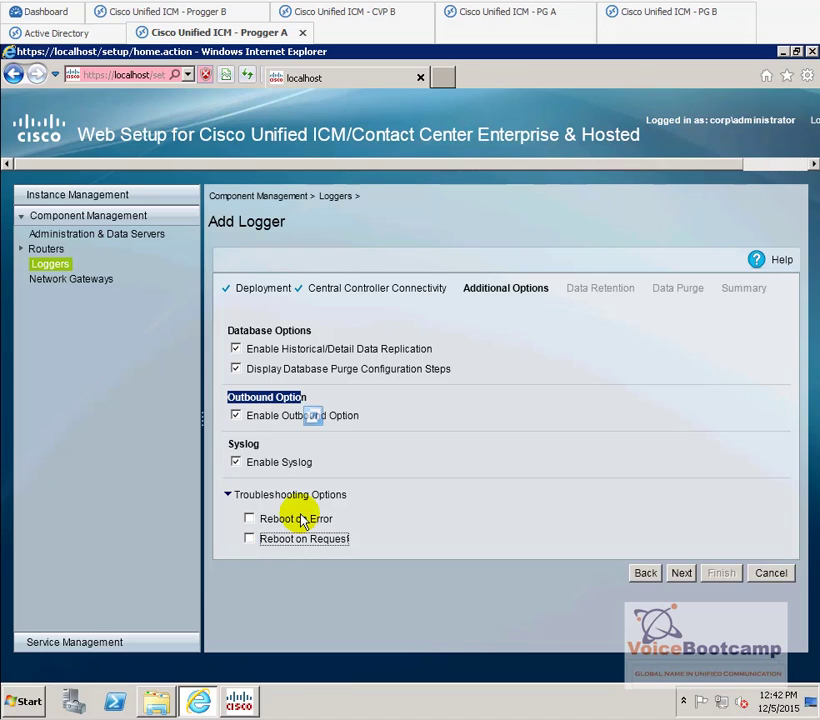
click(682, 574)
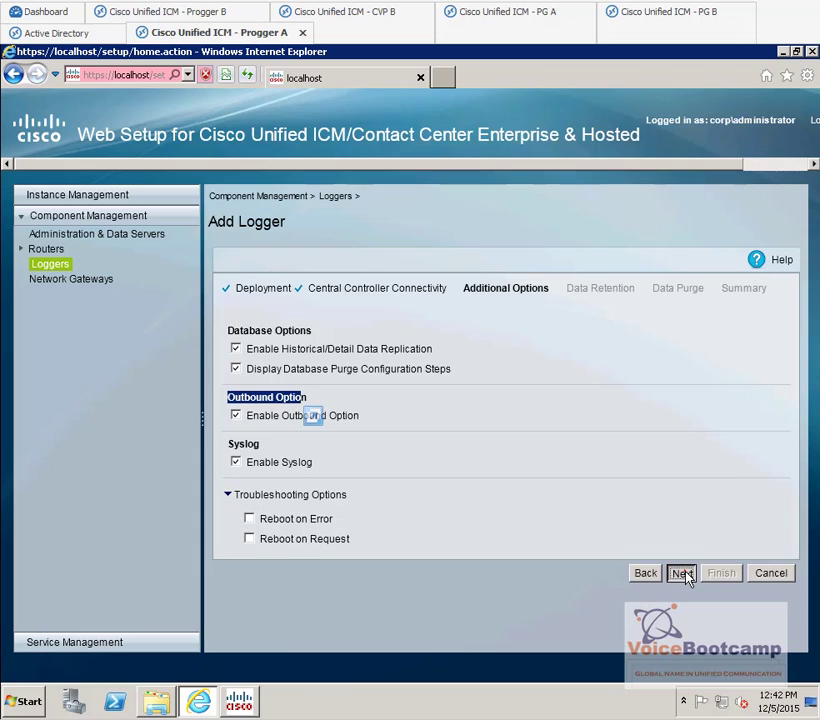
Keep the default Data Retention and Data Purge settings for LoggerA.
drag(653, 408, 631, 379)
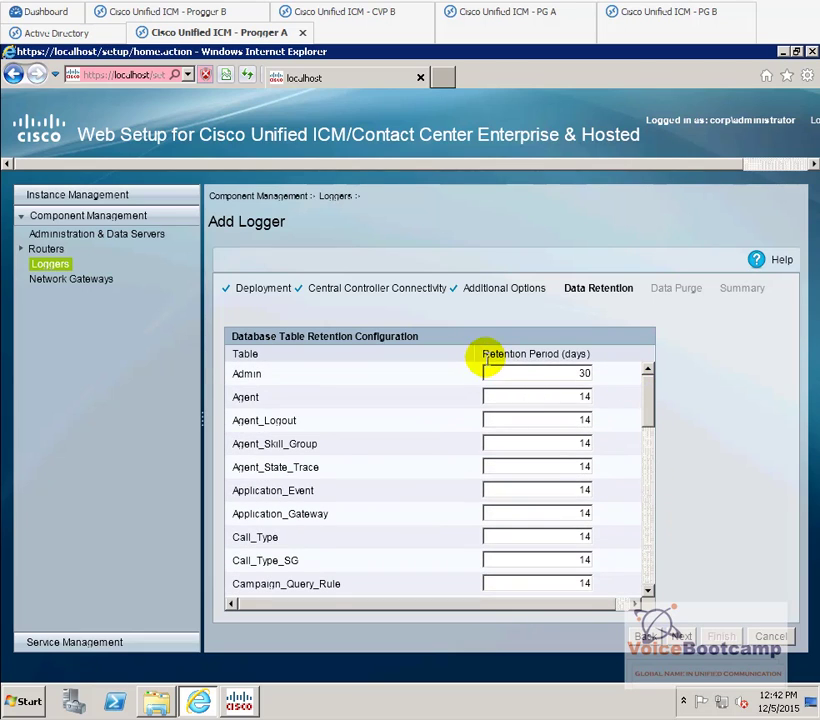
drag(484, 354, 561, 355)
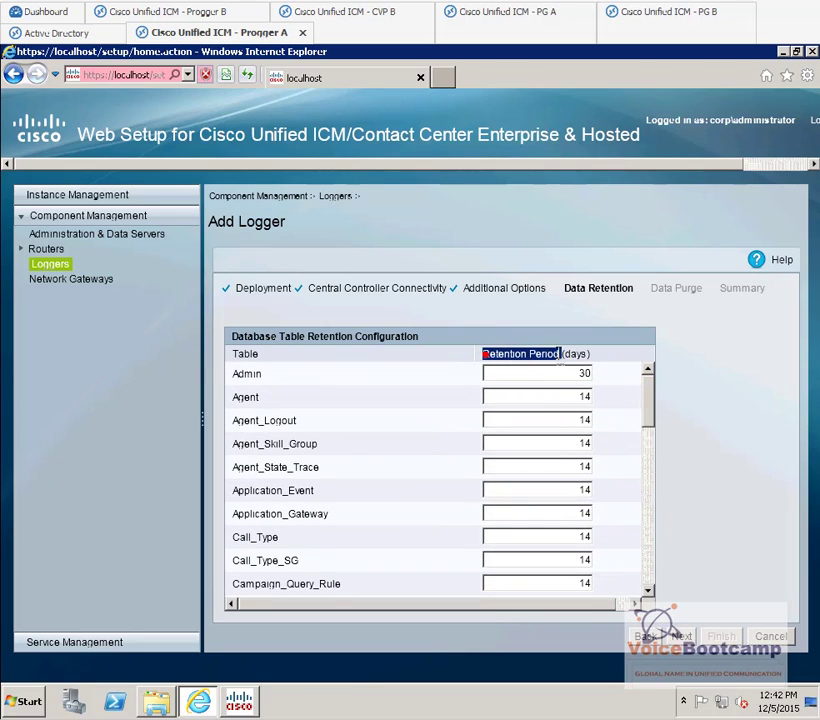
click(681, 636)
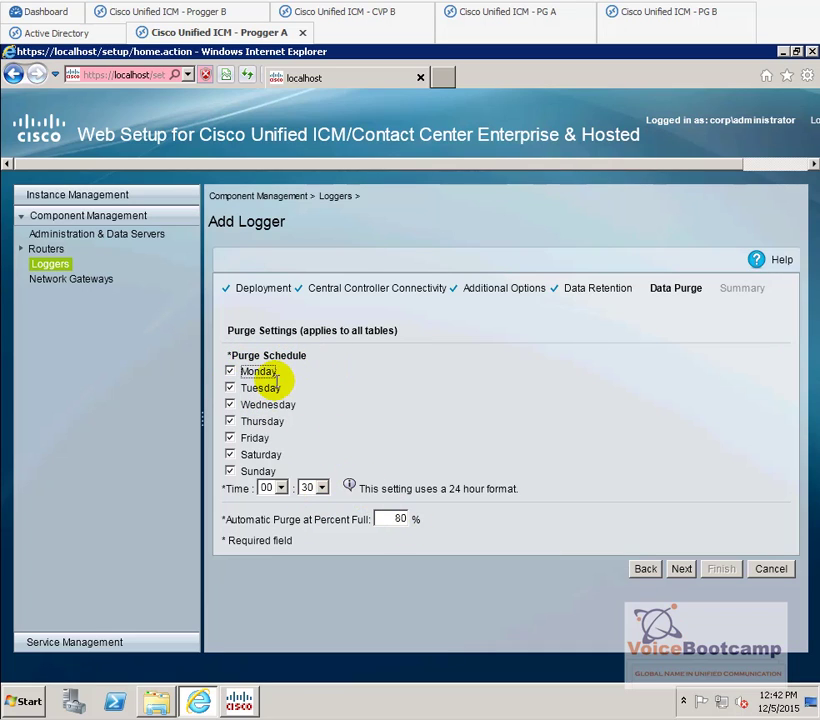
click(681, 569)
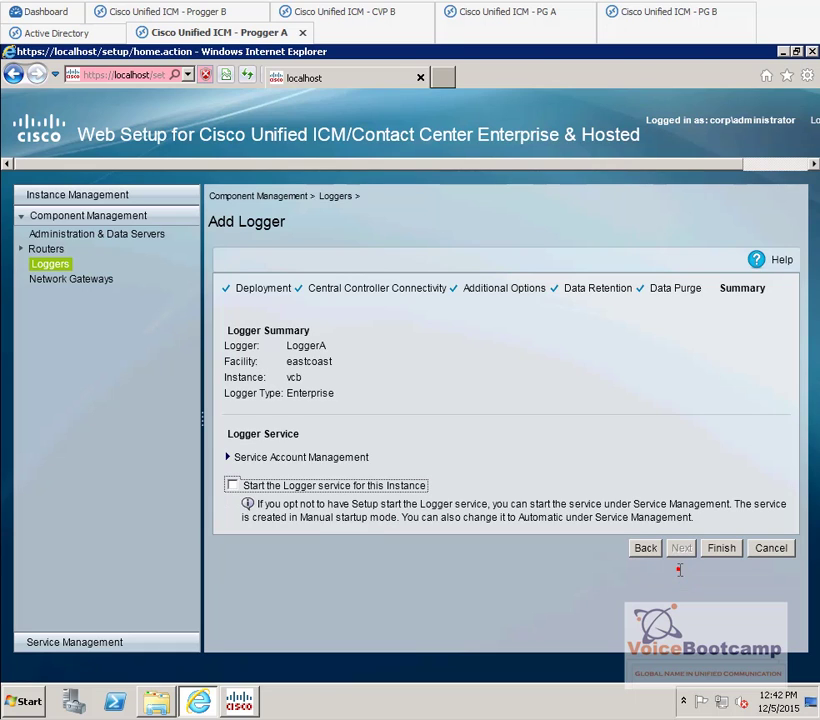
Finish creating LoggerA without starting its service, then switch to the Progger B session.
click(716, 551)
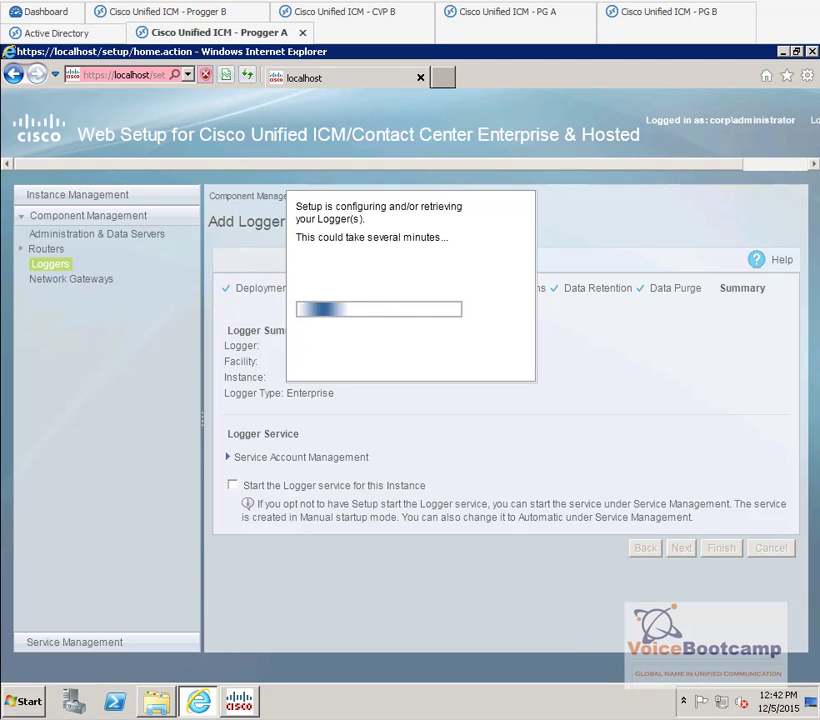
click(170, 11)
click(198, 690)
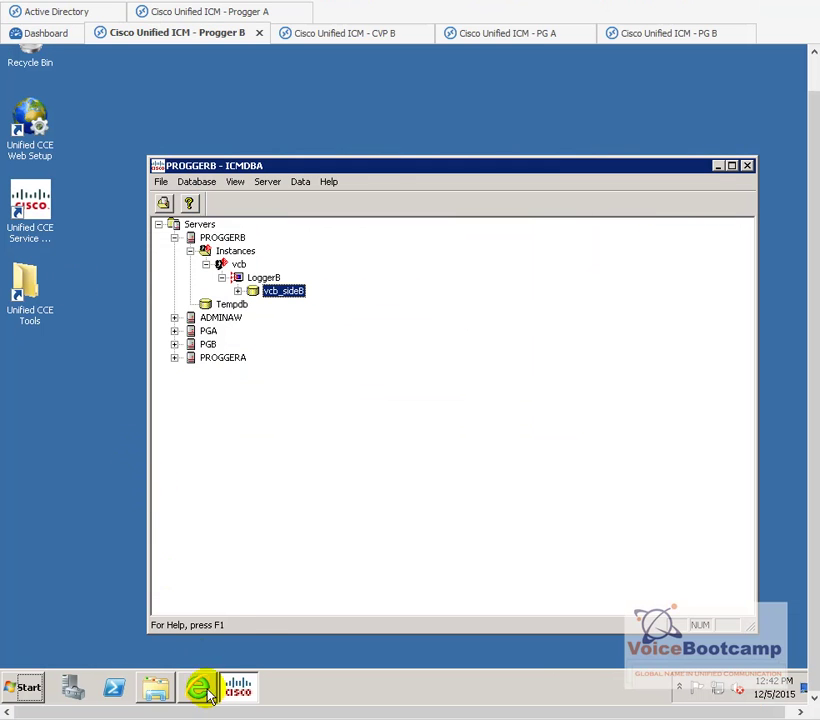
Sign in to Web Setup on Progger B with the administrator credentials and open Component Management > Loggers.
click(95, 210)
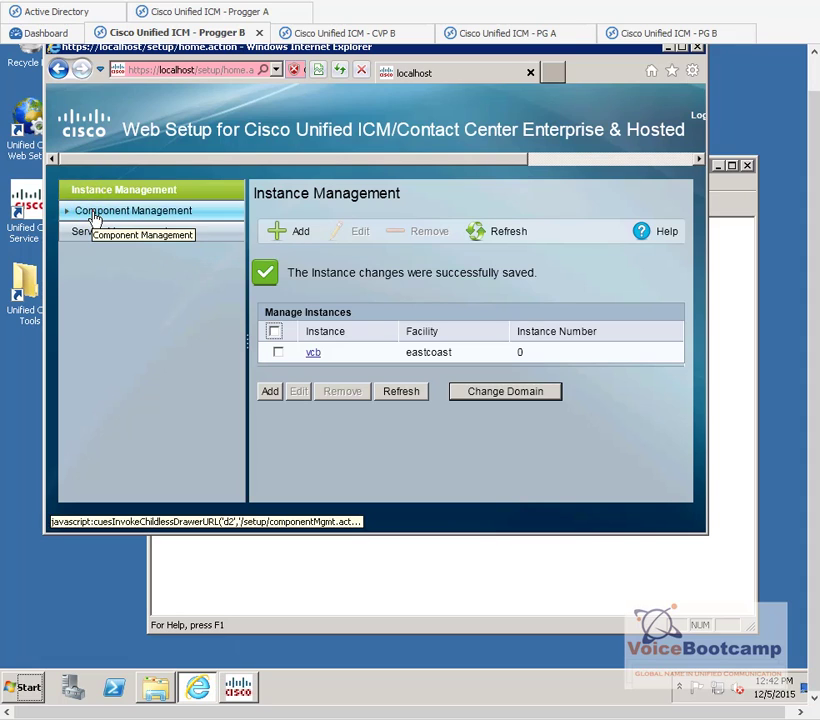
click(128, 232)
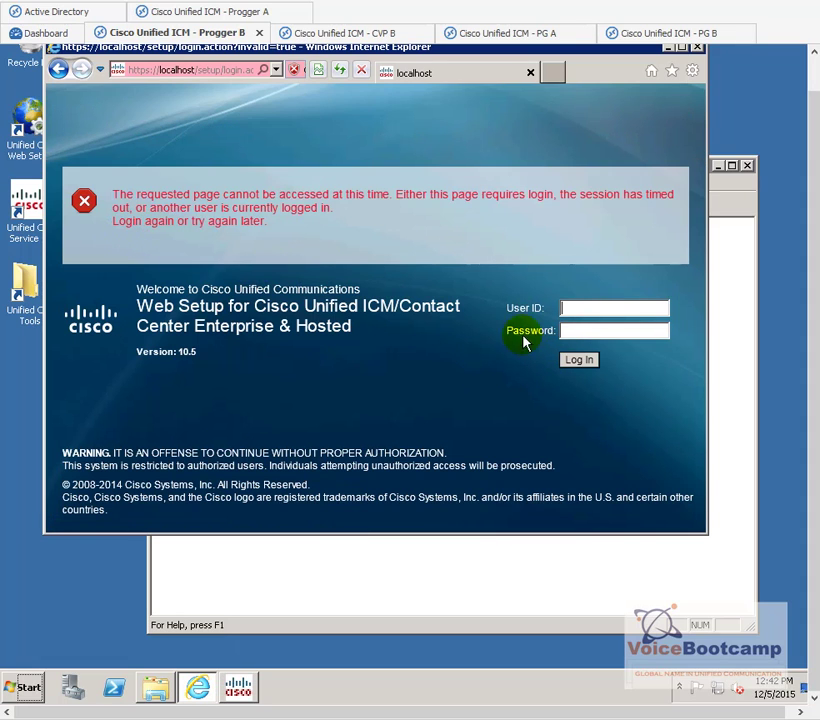
text(administrator)
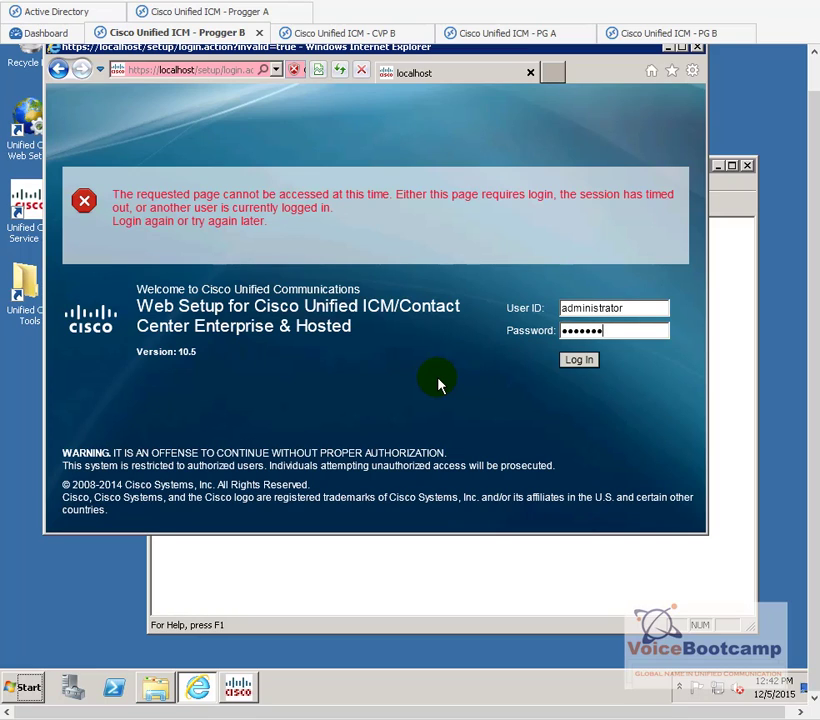
key(Return)
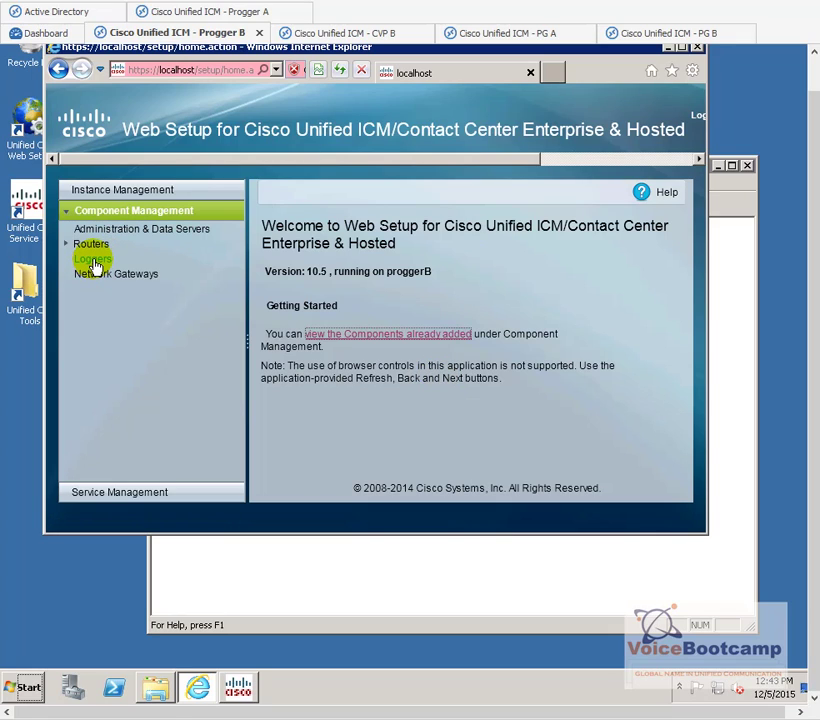
click(92, 259)
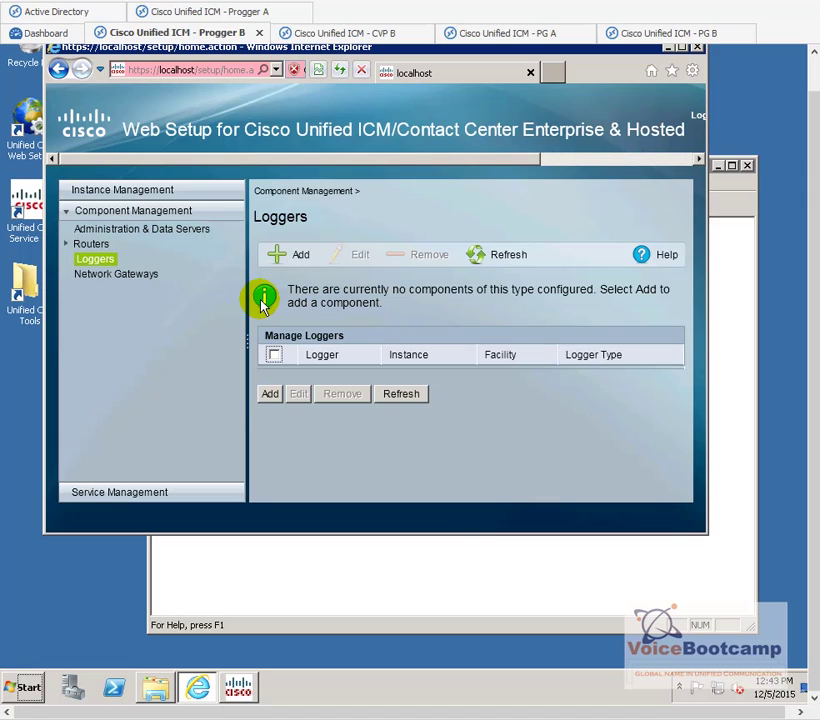
Start adding a logger, keeping the Side B, Duplexed deployment.
click(328, 387)
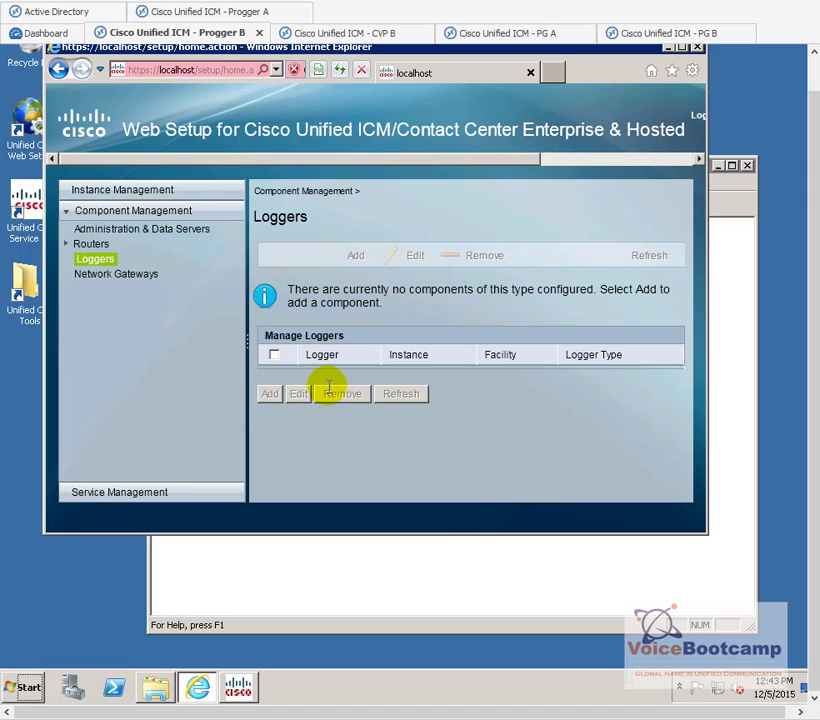
click(681, 47)
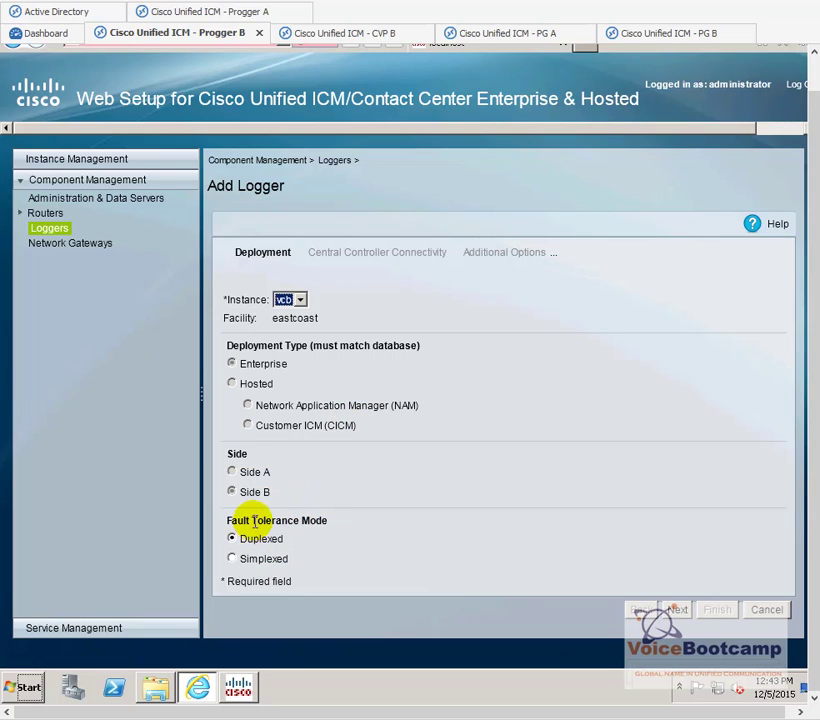
drag(242, 500, 275, 500)
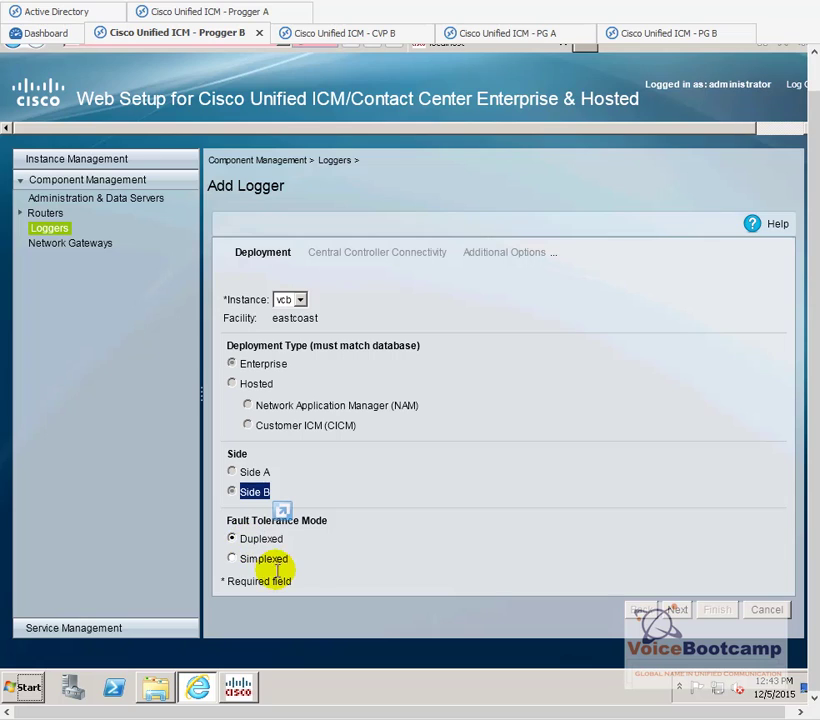
click(680, 609)
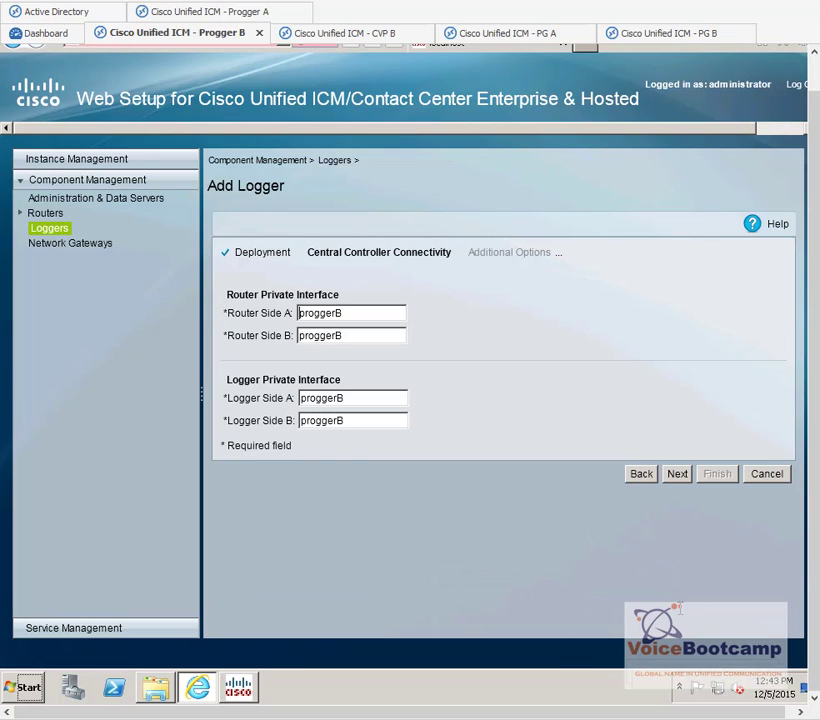
Set the Side A interfaces to 192.168.100.51 and the Side B interfaces to 192.168.100.61.
double_click(350, 312)
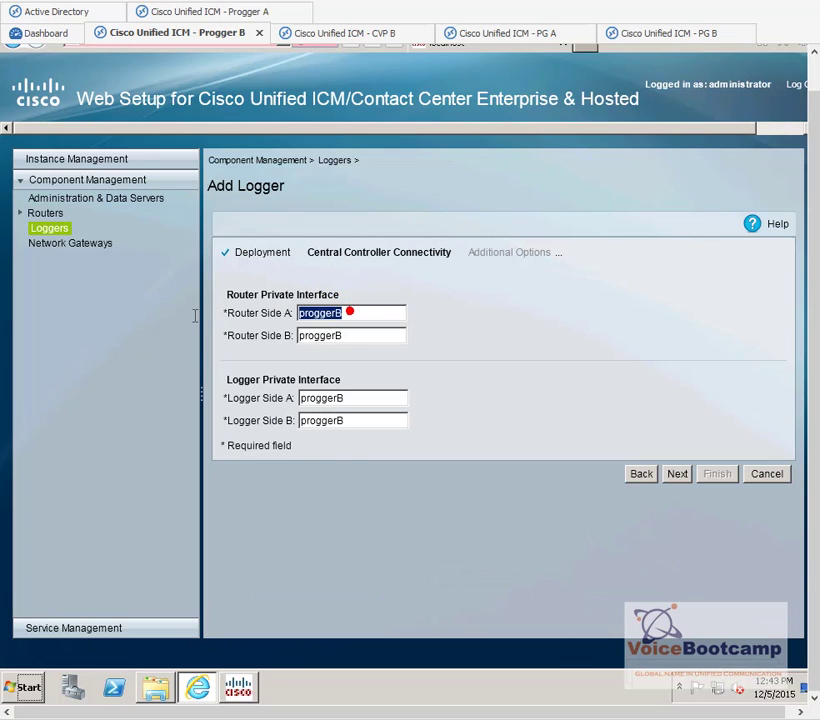
text(192.168.100.51)
click(368, 342)
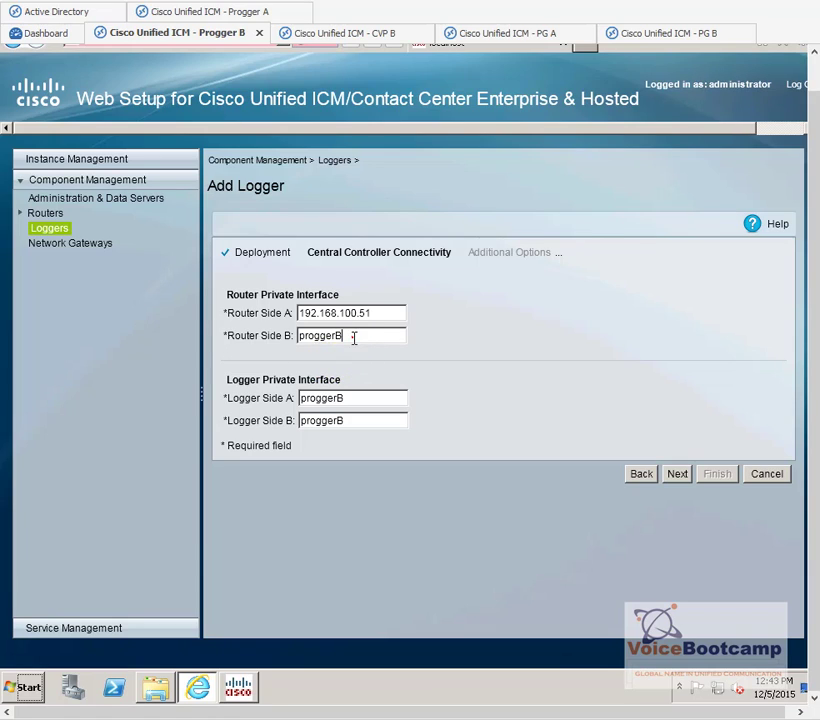
text(192.168.100.51)
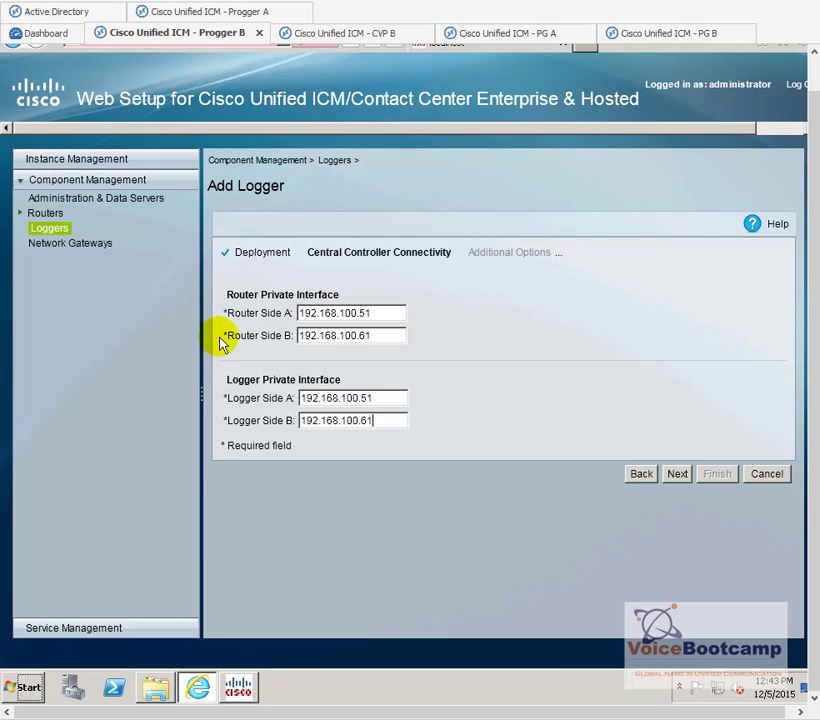
click(674, 476)
Enable data replication and purge steps; leave Outbound Option off after its Side A-only warning.
click(308, 314)
click(283, 334)
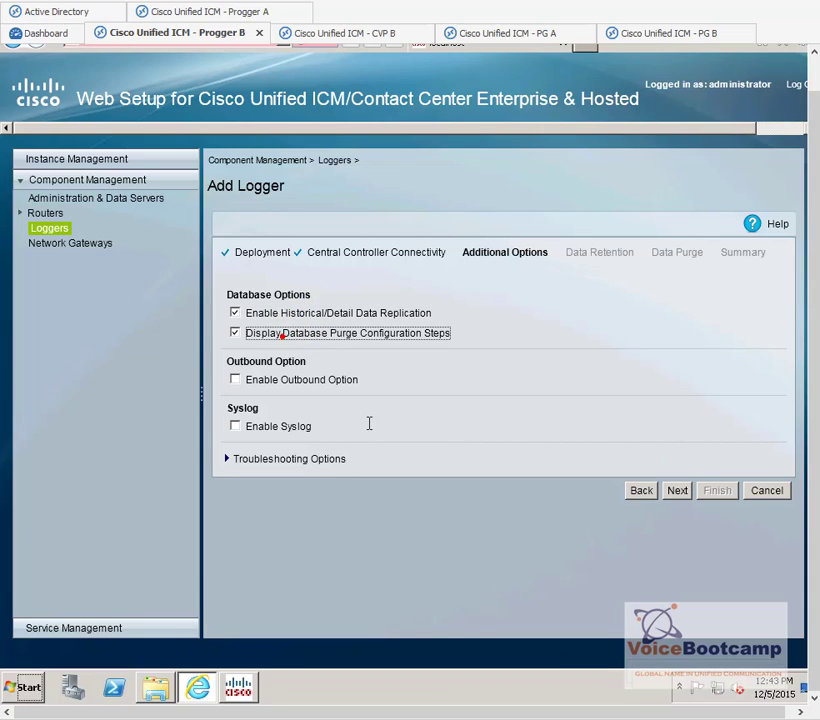
drag(226, 361, 252, 386)
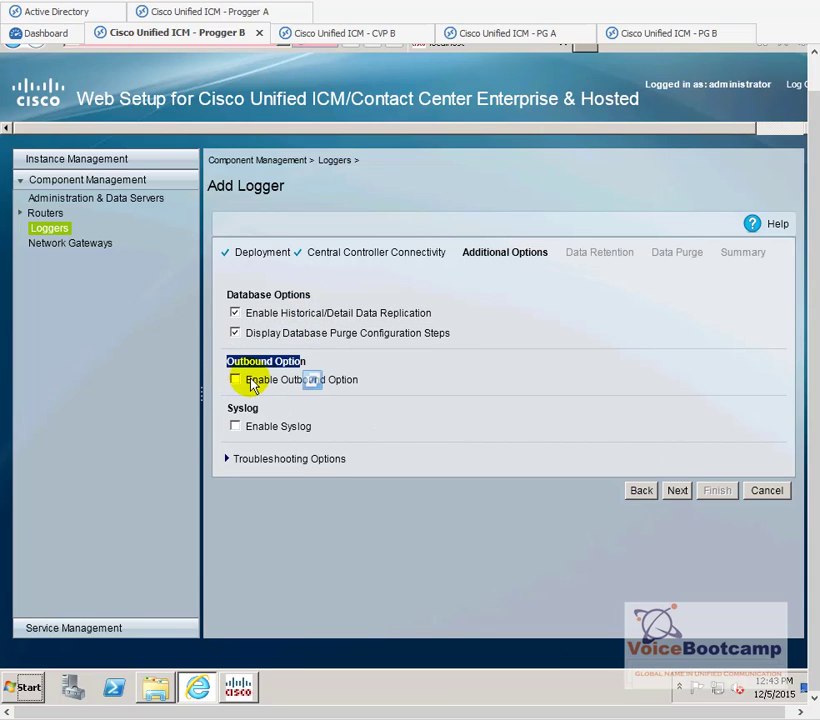
click(236, 381)
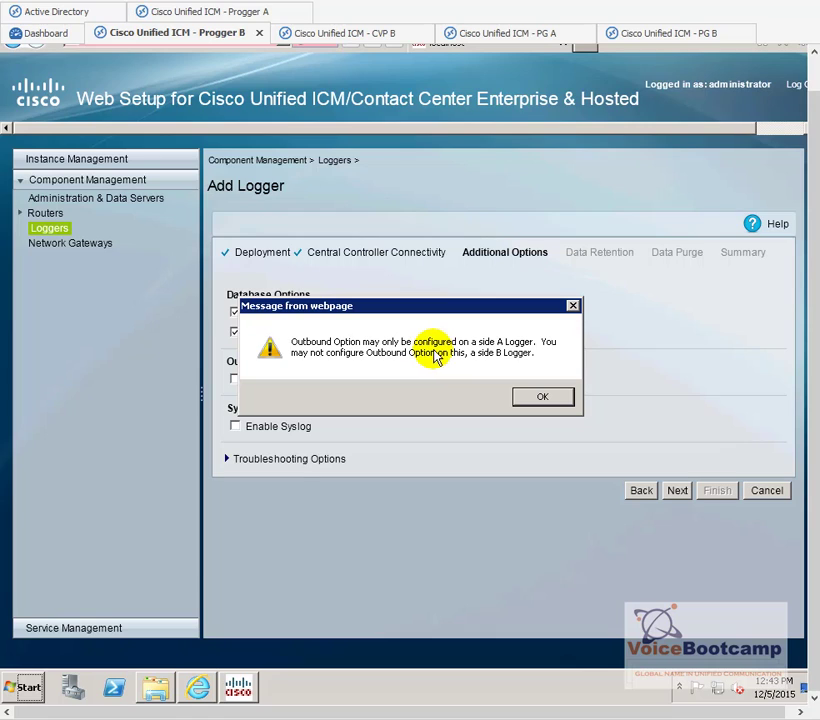
click(540, 399)
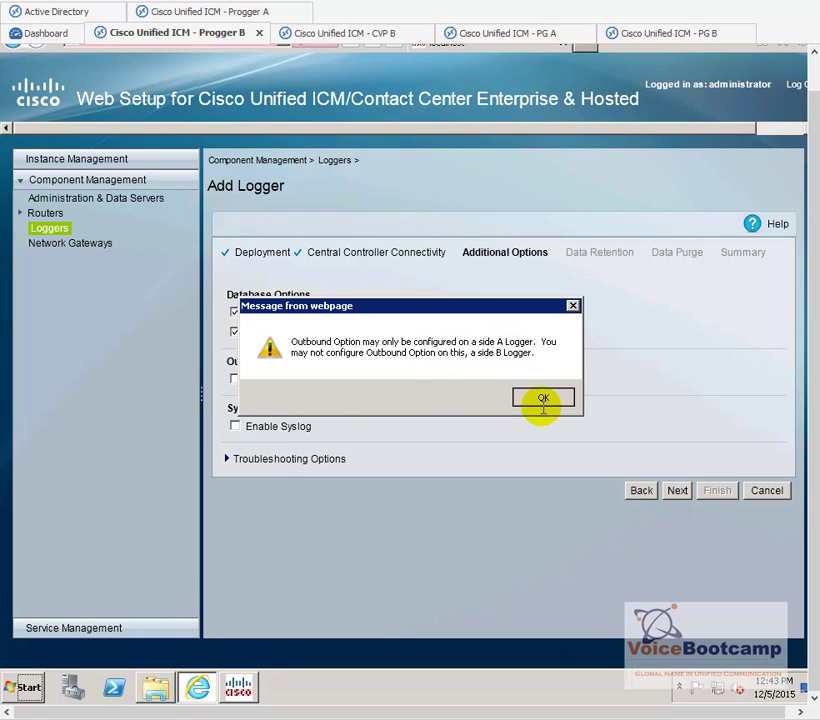
Enable Syslog, expand Troubleshooting Options, and continue to the data retention settings.
click(236, 426)
click(225, 459)
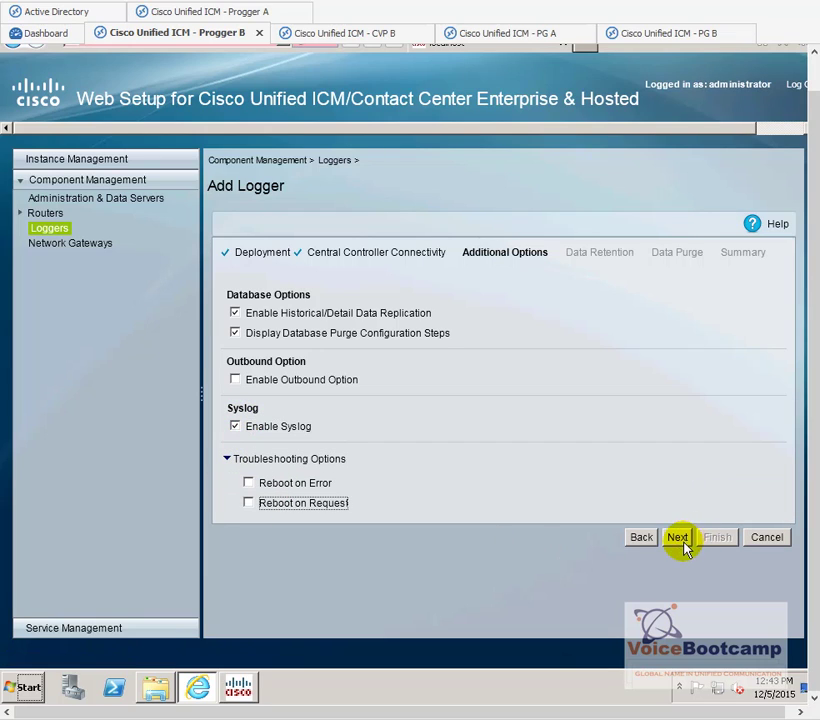
click(678, 540)
drag(652, 362, 655, 527)
Accept the retention and purge defaults and save LoggerB for instance vcb.
click(677, 600)
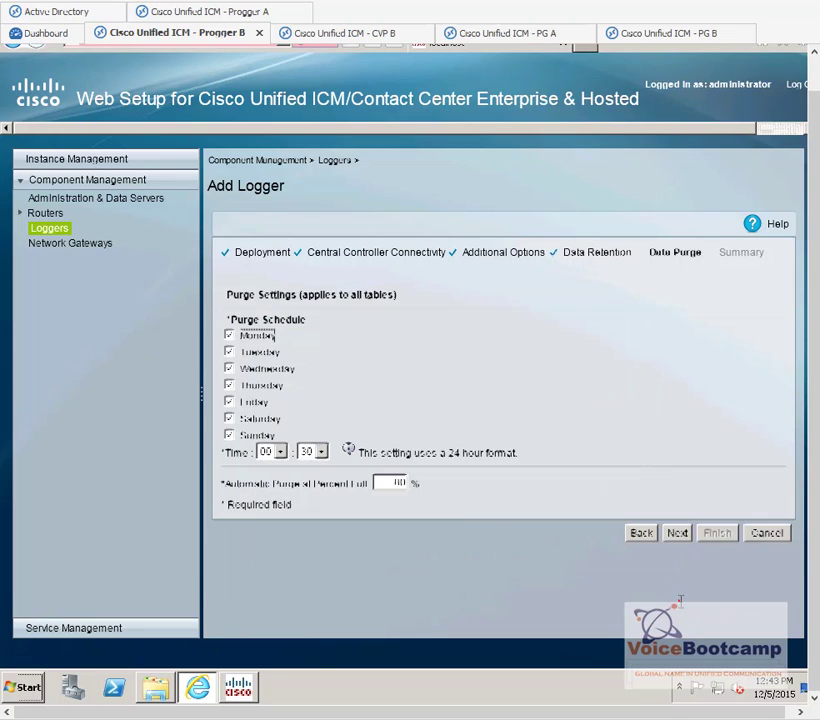
click(678, 531)
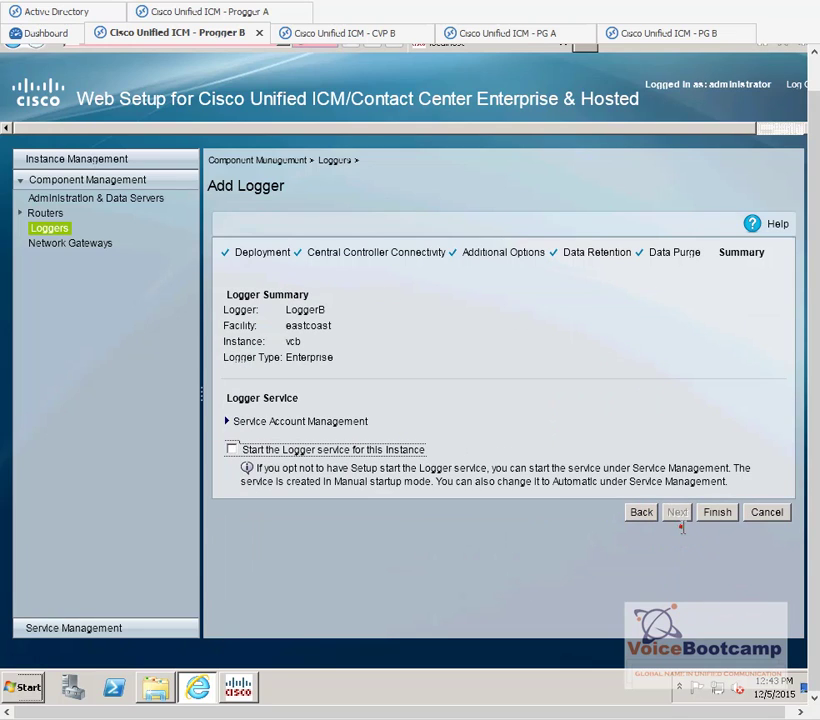
click(724, 516)
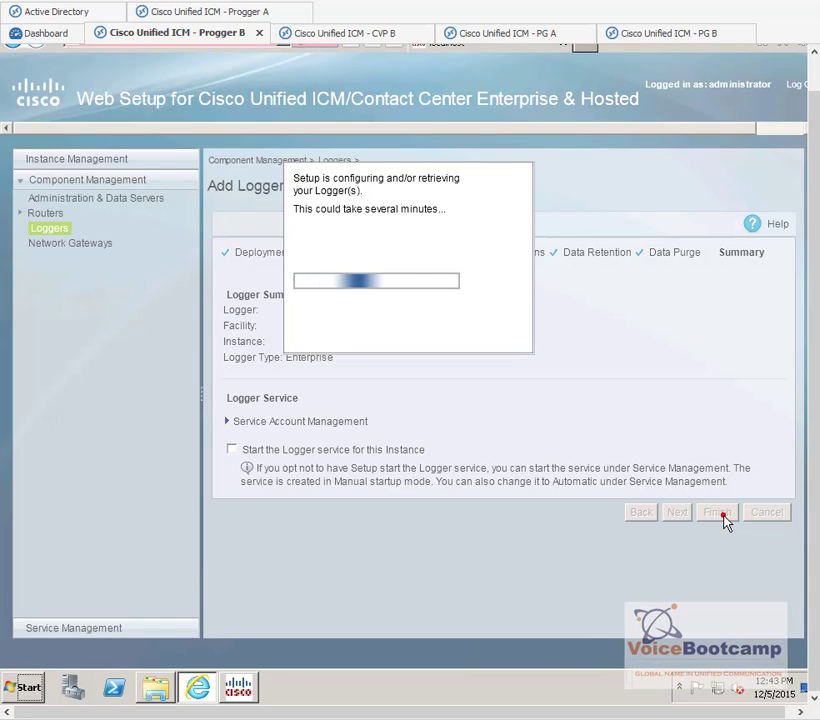
Switch to the Progger A session to confirm LoggerA was saved.
click(208, 11)
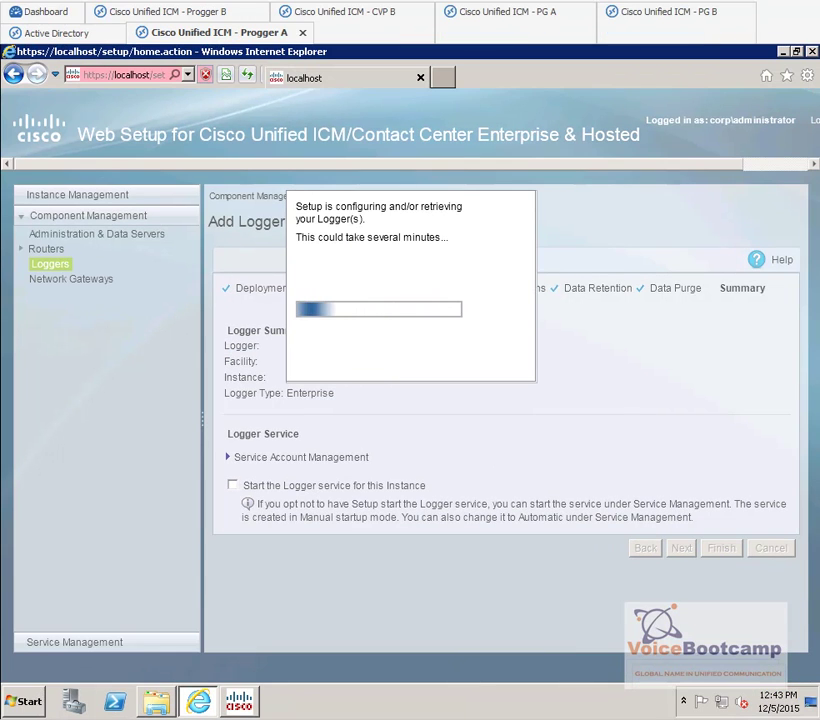
click(208, 11)
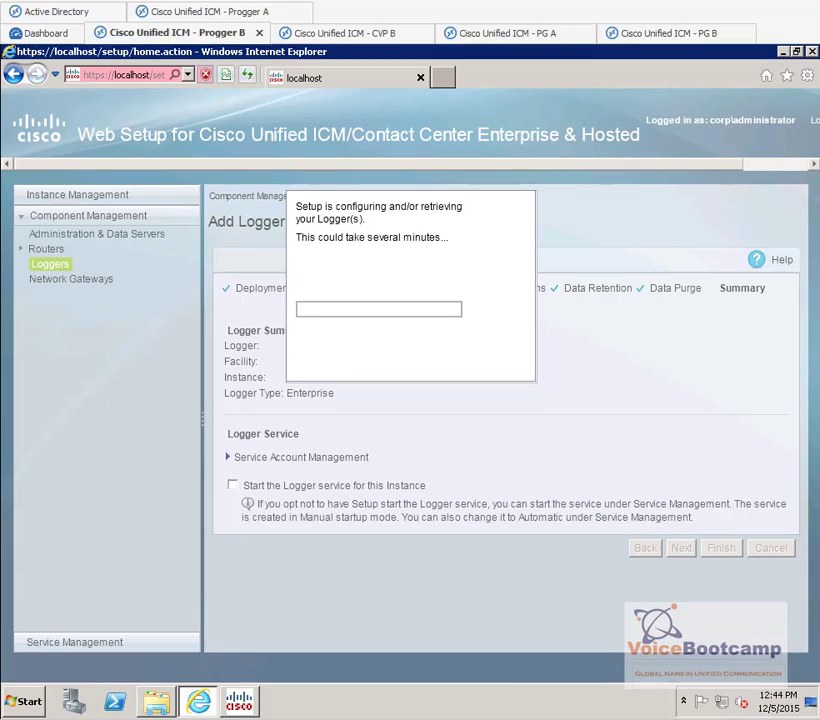
click(210, 11)
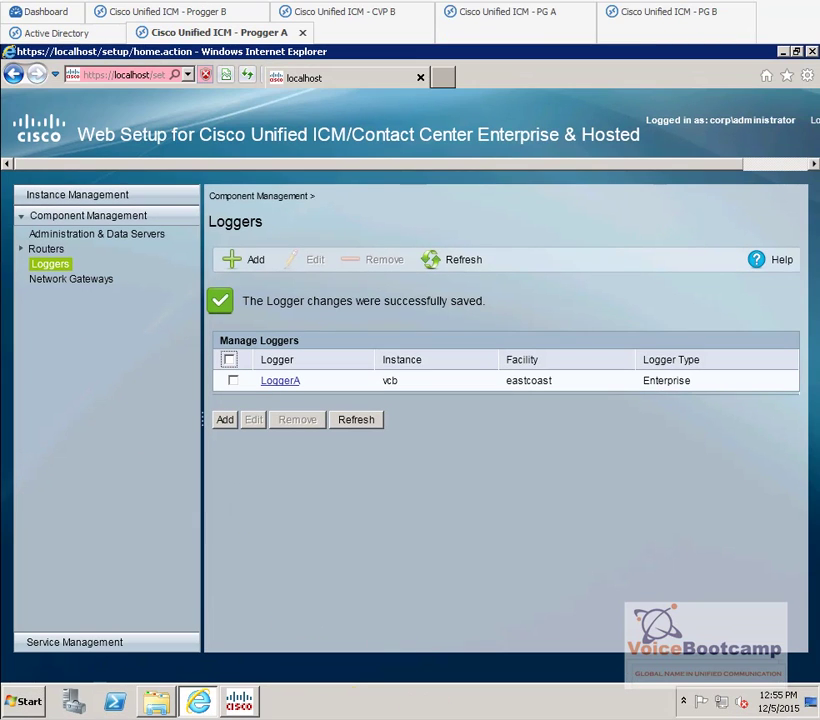
right_click(344, 700)
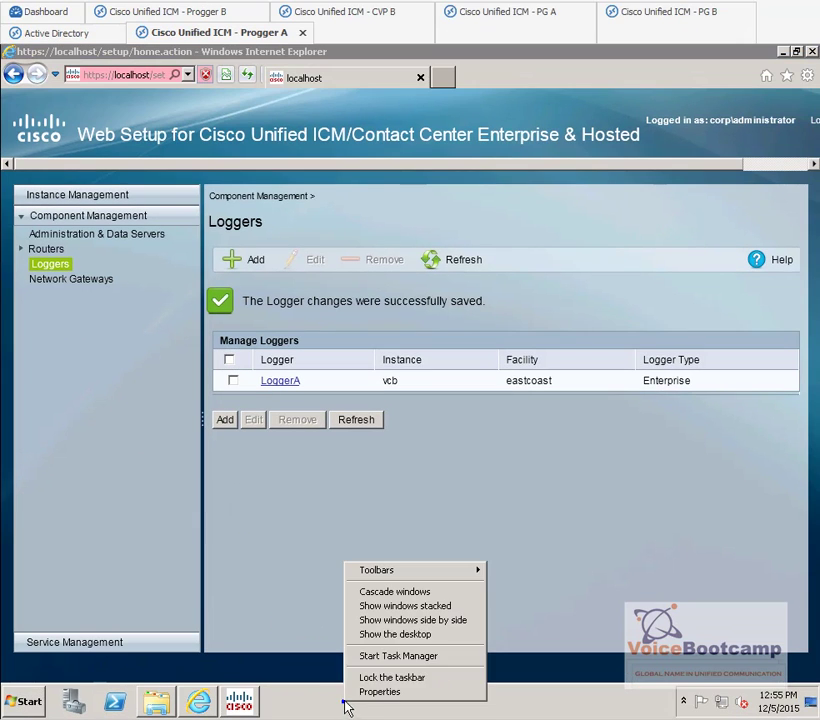
On Progger A, launch Unified CCE Service Control and check the LoggerA service is Stopped, Manual.
click(399, 634)
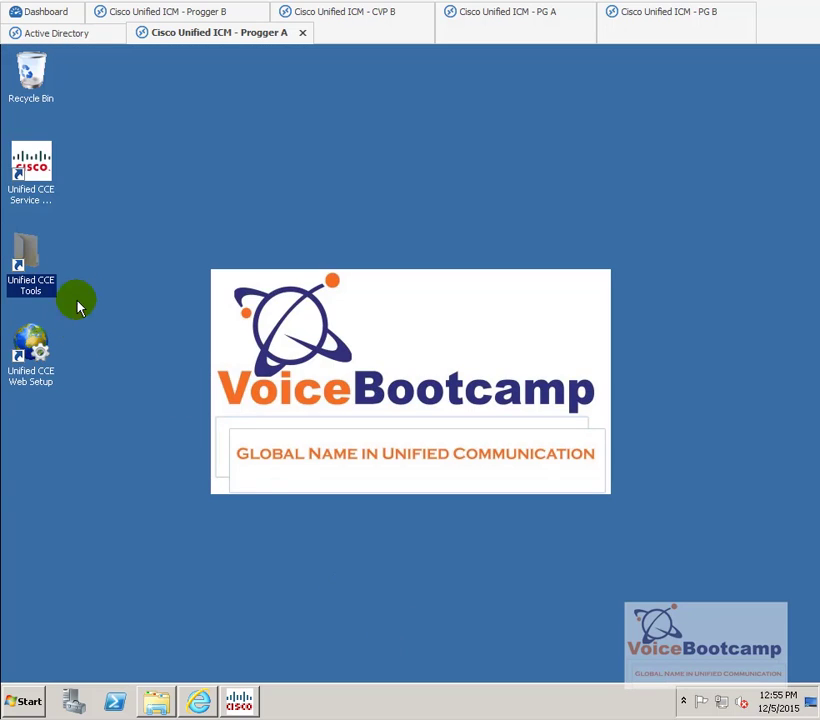
click(31, 196)
double_click(31, 192)
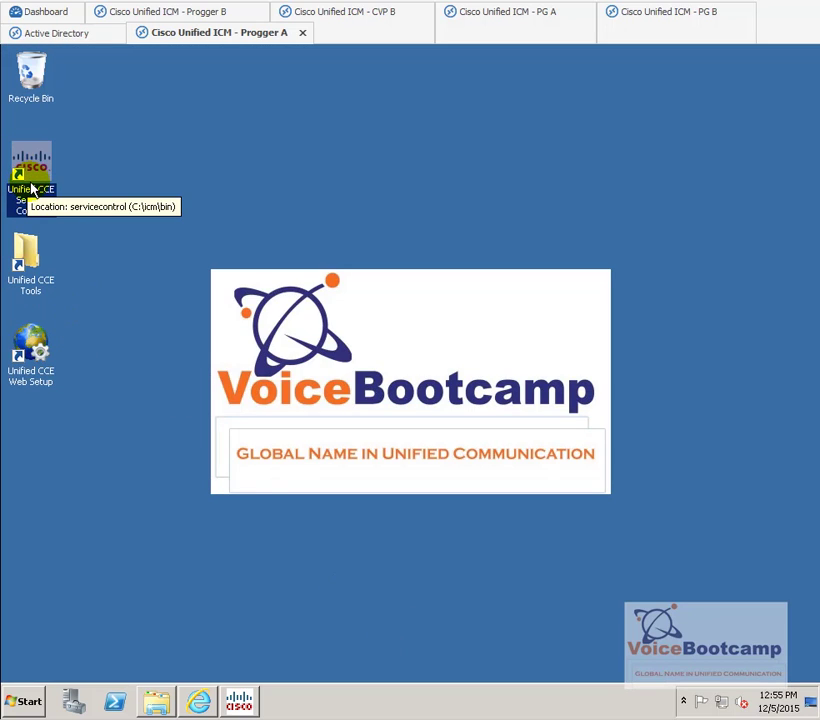
click(220, 305)
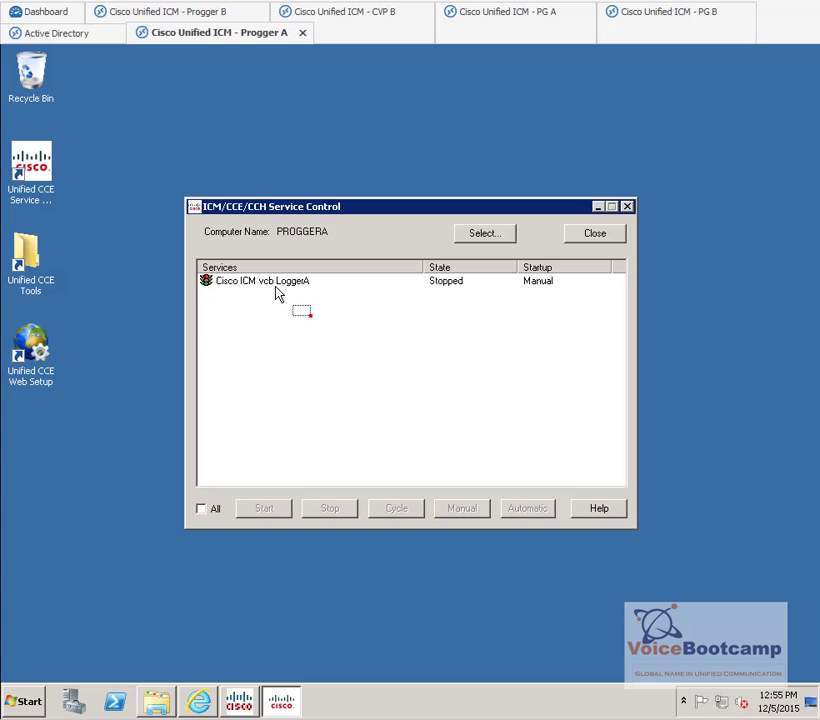
click(262, 282)
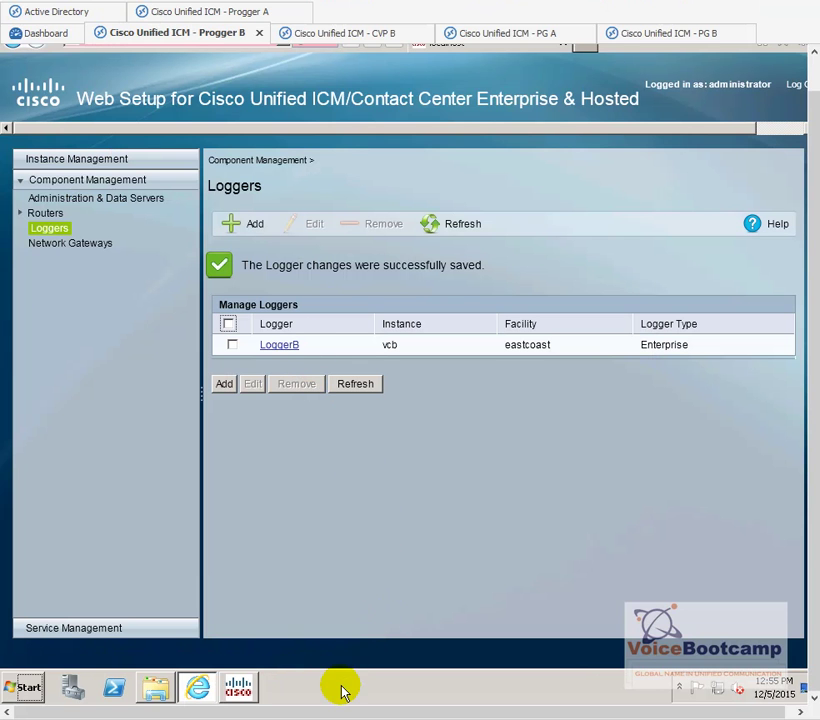
On Progger B, launch Service Control to check LoggerB, then close both Service Control windows.
right_click(340, 686)
click(443, 617)
double_click(45, 233)
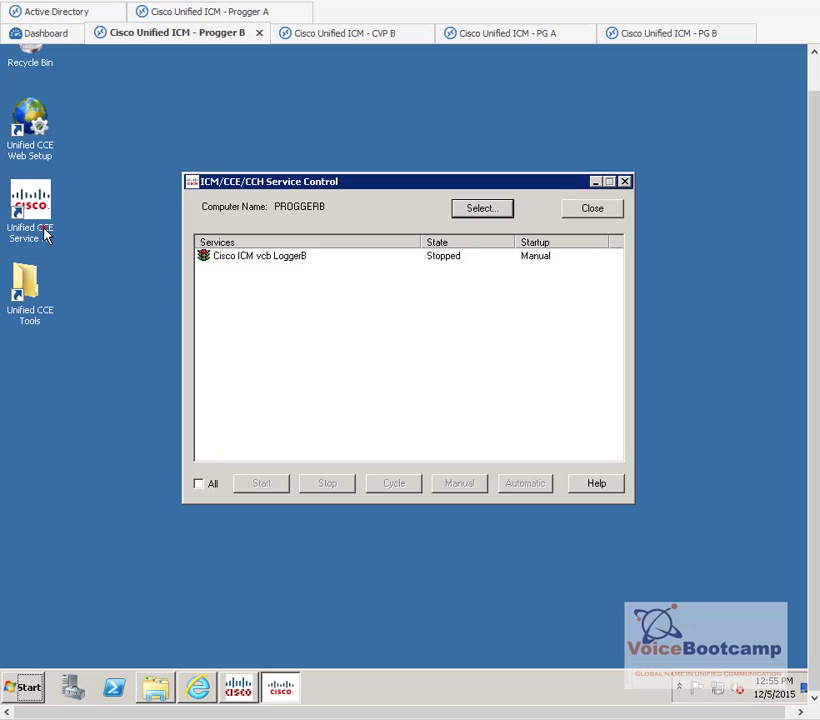
click(600, 212)
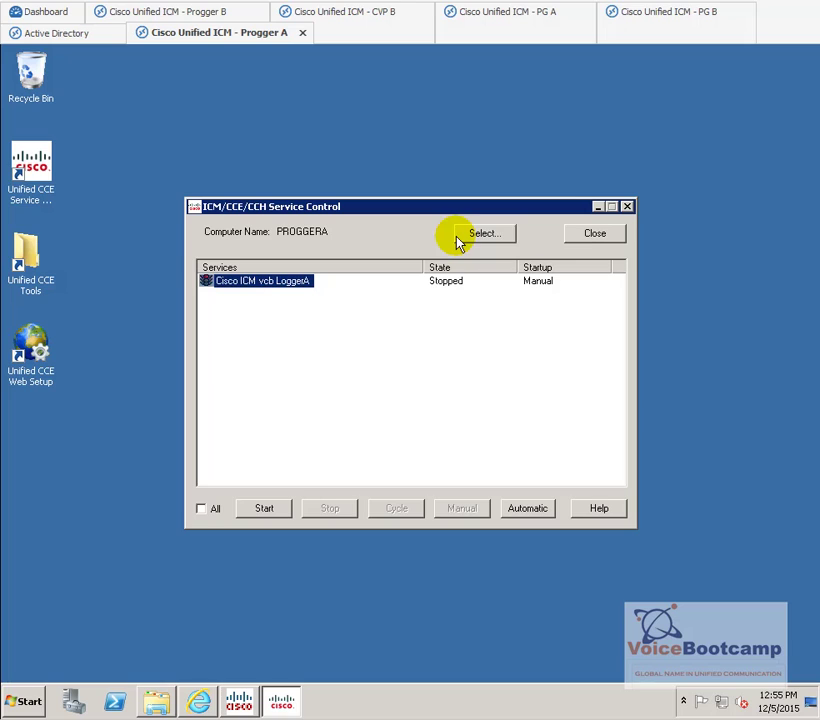
click(592, 236)
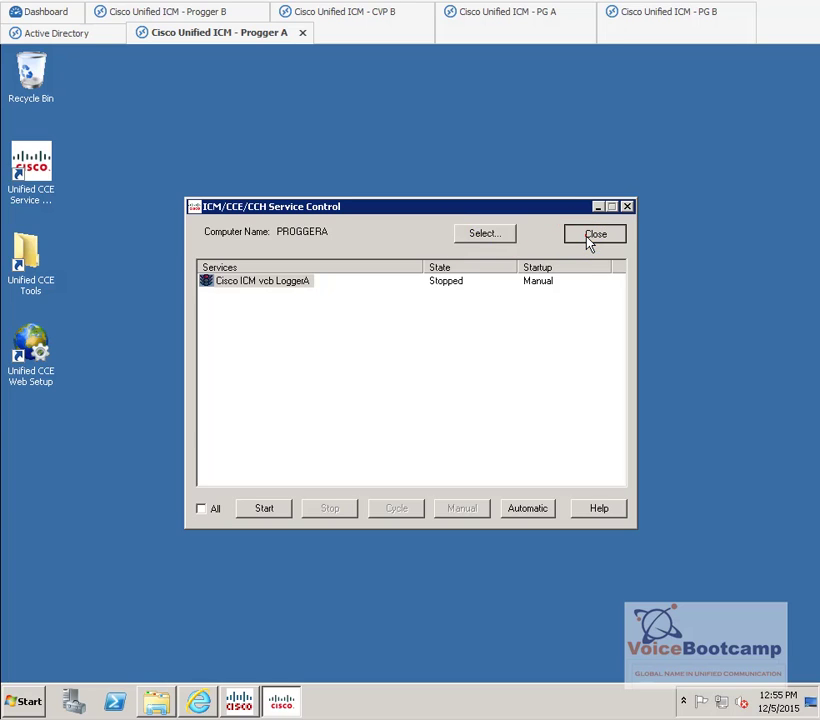